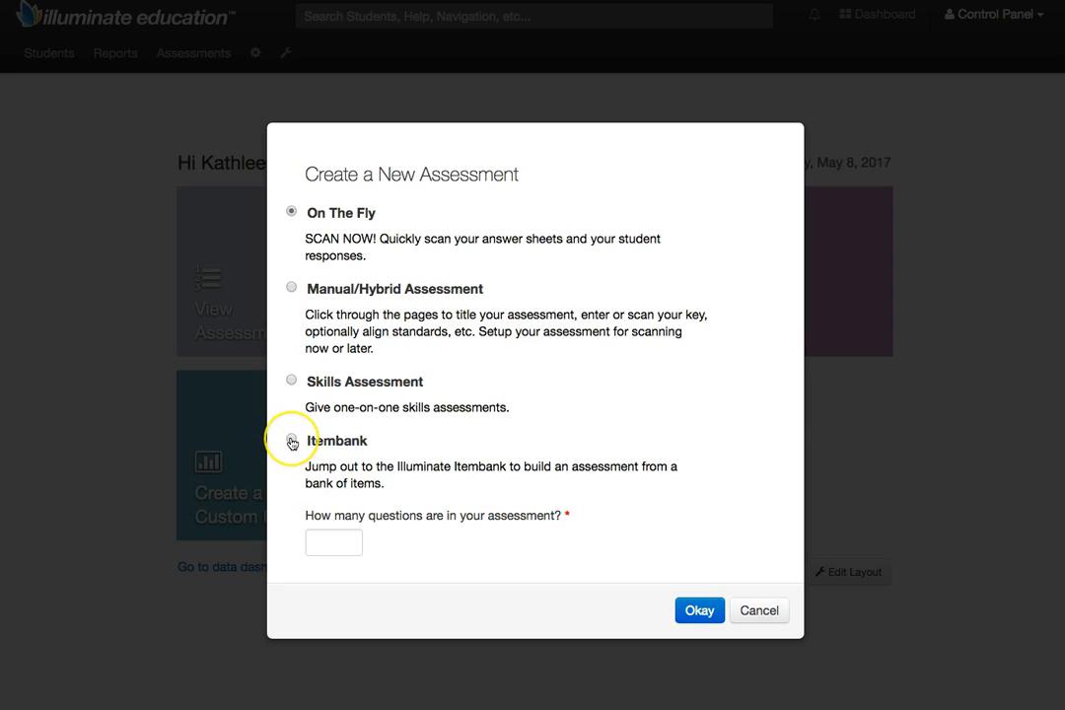
- Create a new assessment of the Itembank type and open the account sign-up from the Itembank sign-in page
click(290, 440)
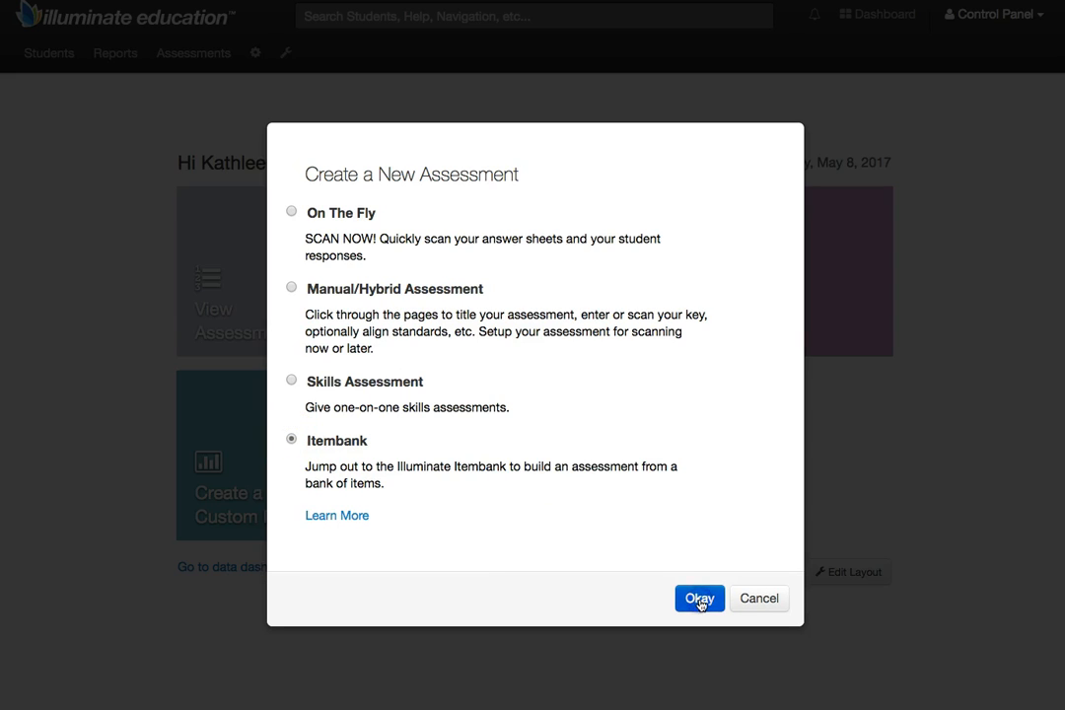
click(699, 598)
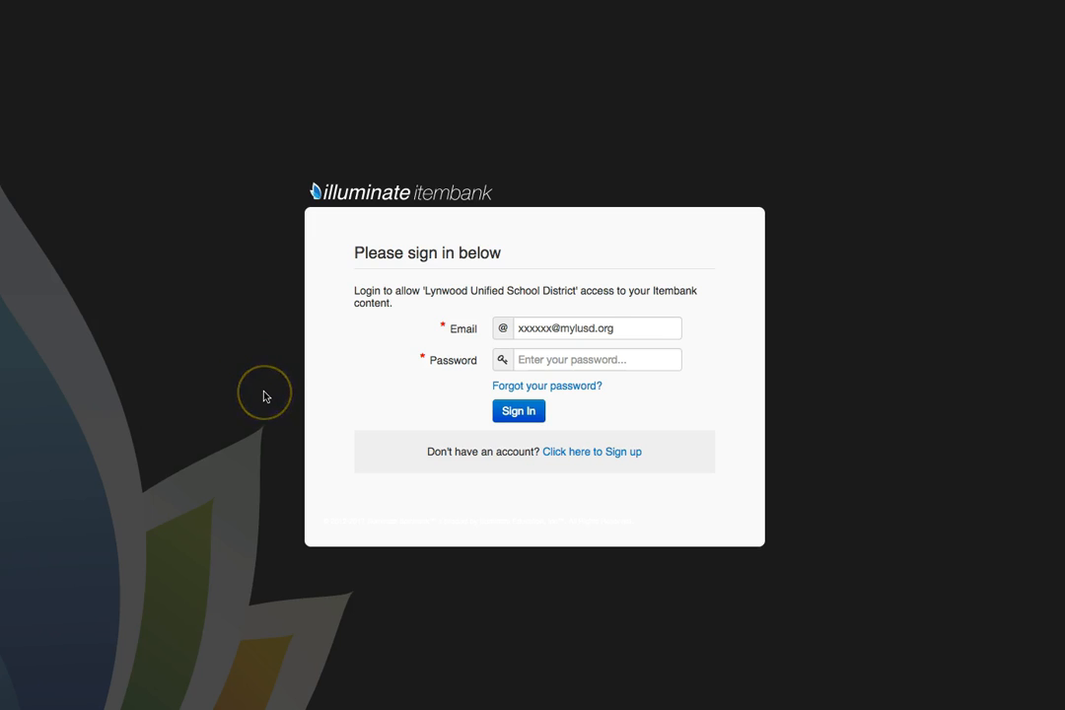
click(579, 452)
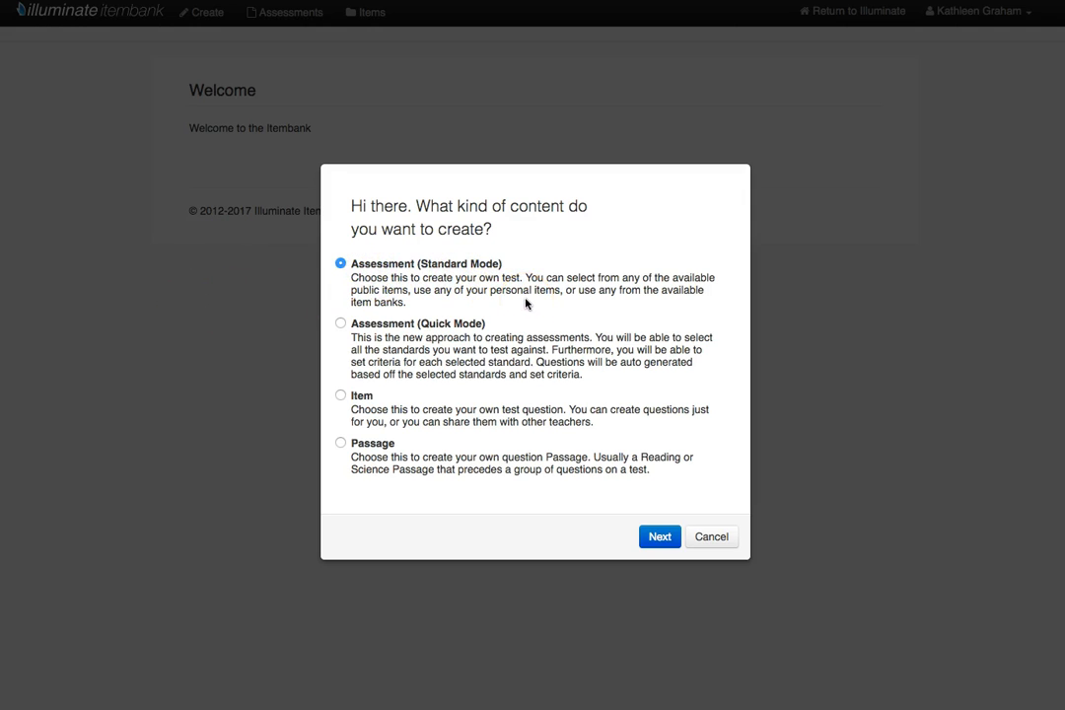
- Start an Assessment (Quick Mode) and name it "Math Geometry 4th Grade"
click(340, 325)
click(651, 538)
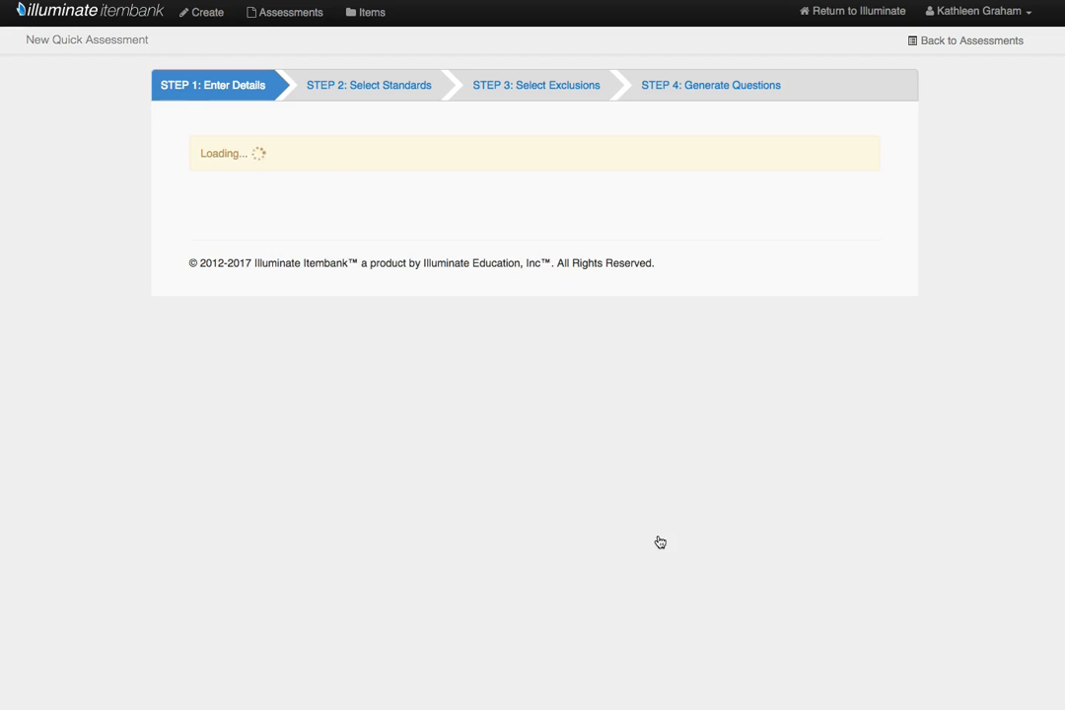
click(378, 180)
text(Math Geometry 4th Grade)
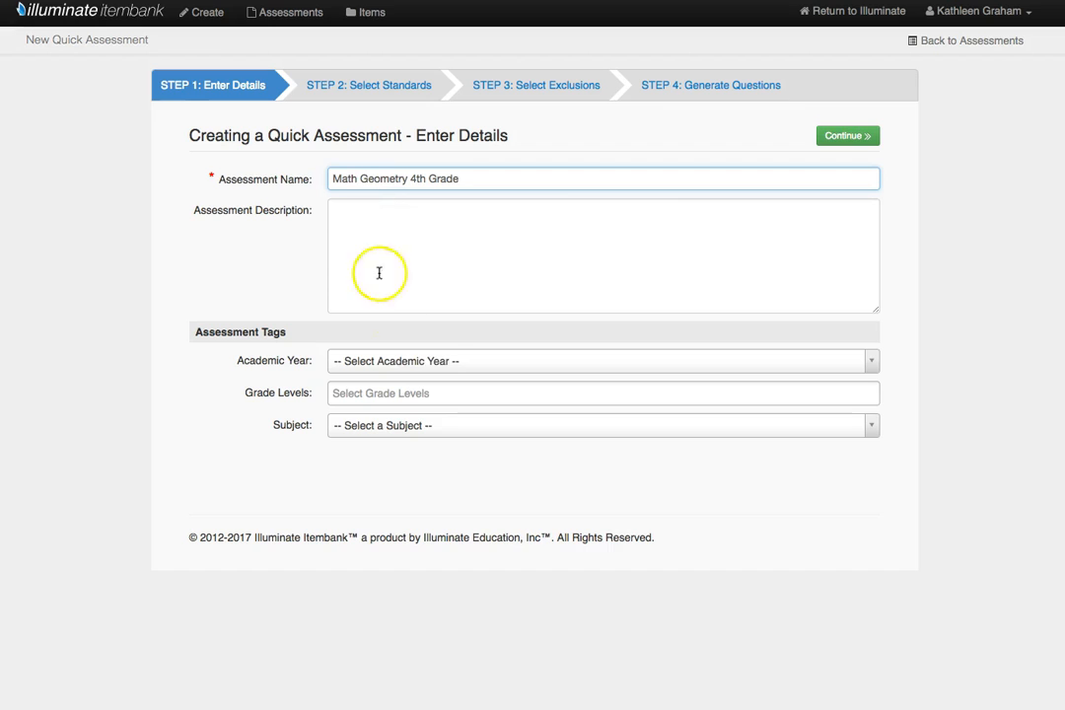
- Tag the assessment with academic year 2016-2017, 4th Grade and Mathematics, and proceed to selecting standards
click(446, 360)
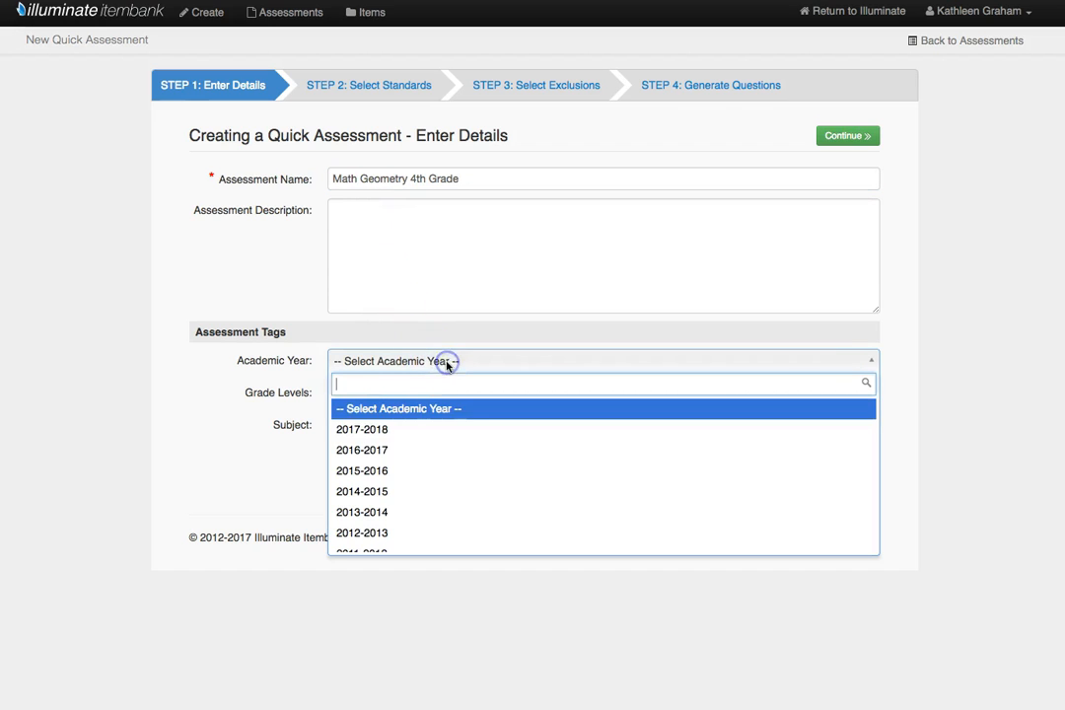
click(411, 449)
click(399, 391)
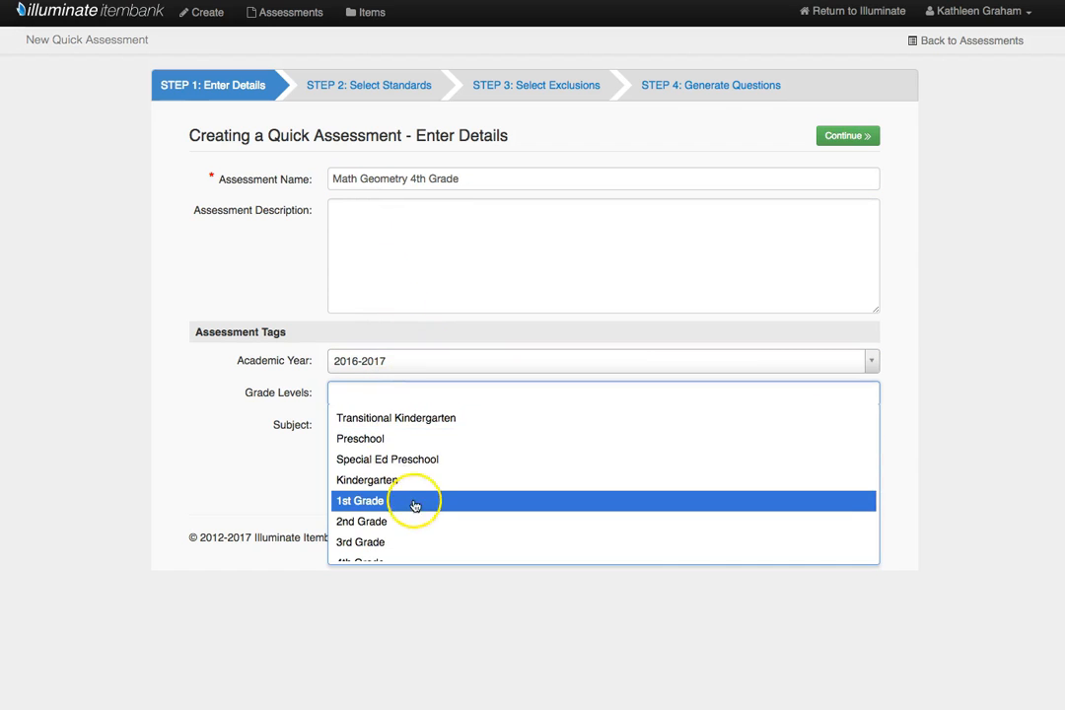
click(410, 557)
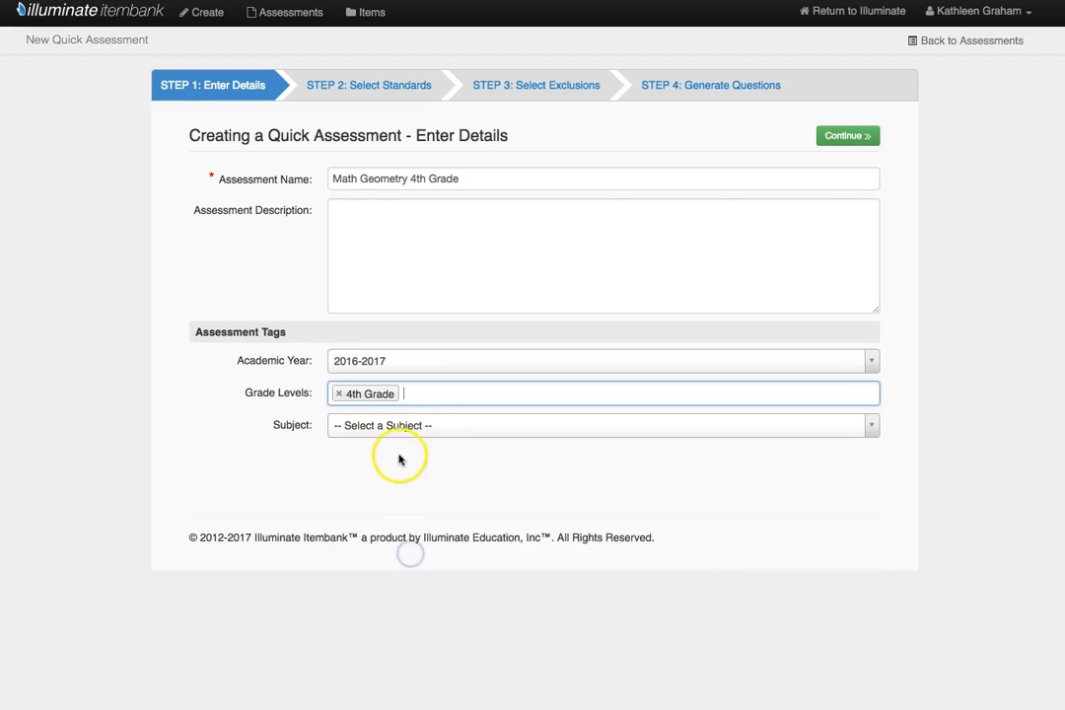
click(399, 427)
click(403, 514)
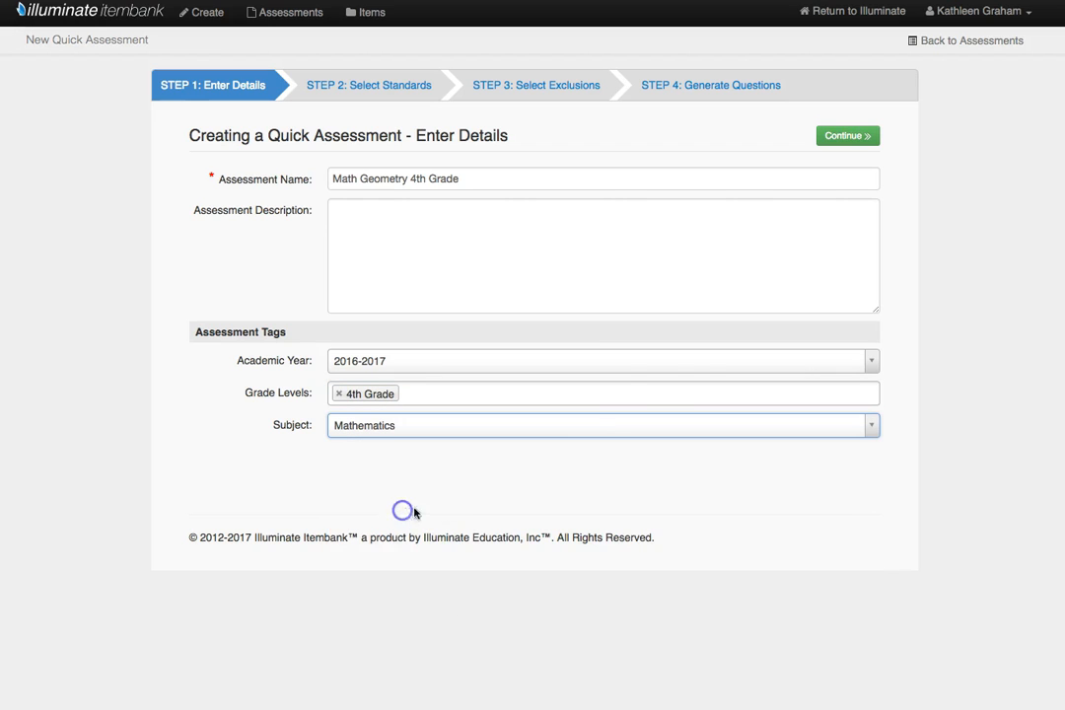
click(842, 137)
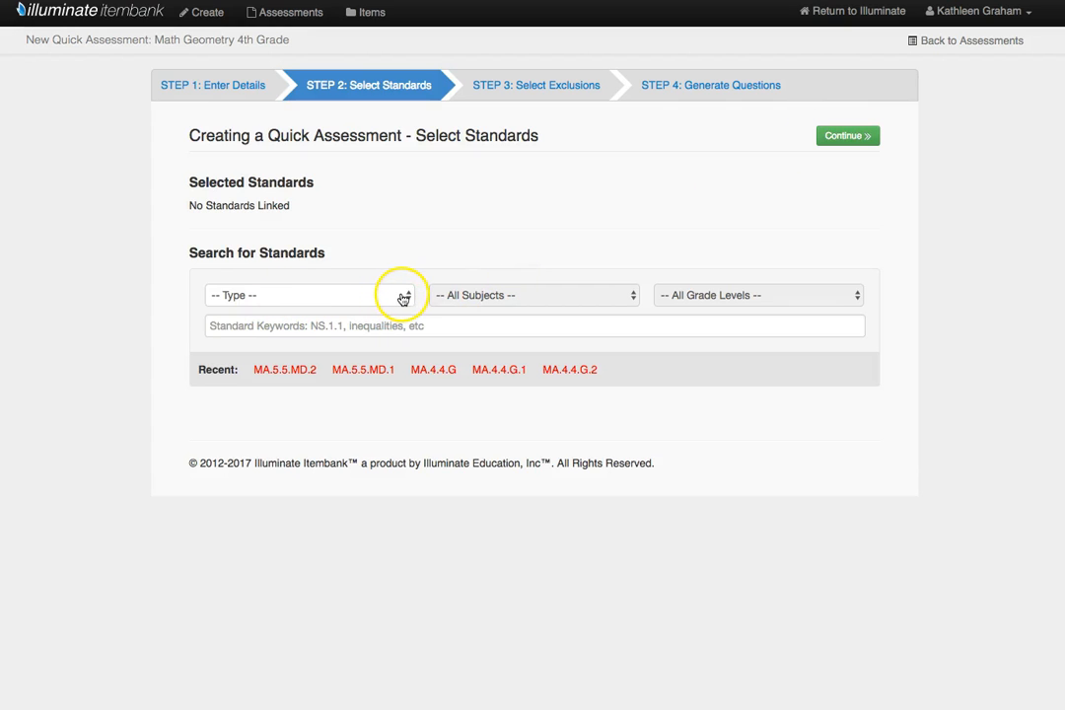
- Filter the standards search to California's Common Core Content Standards, Mathematics (2010), Grade 4
click(405, 297)
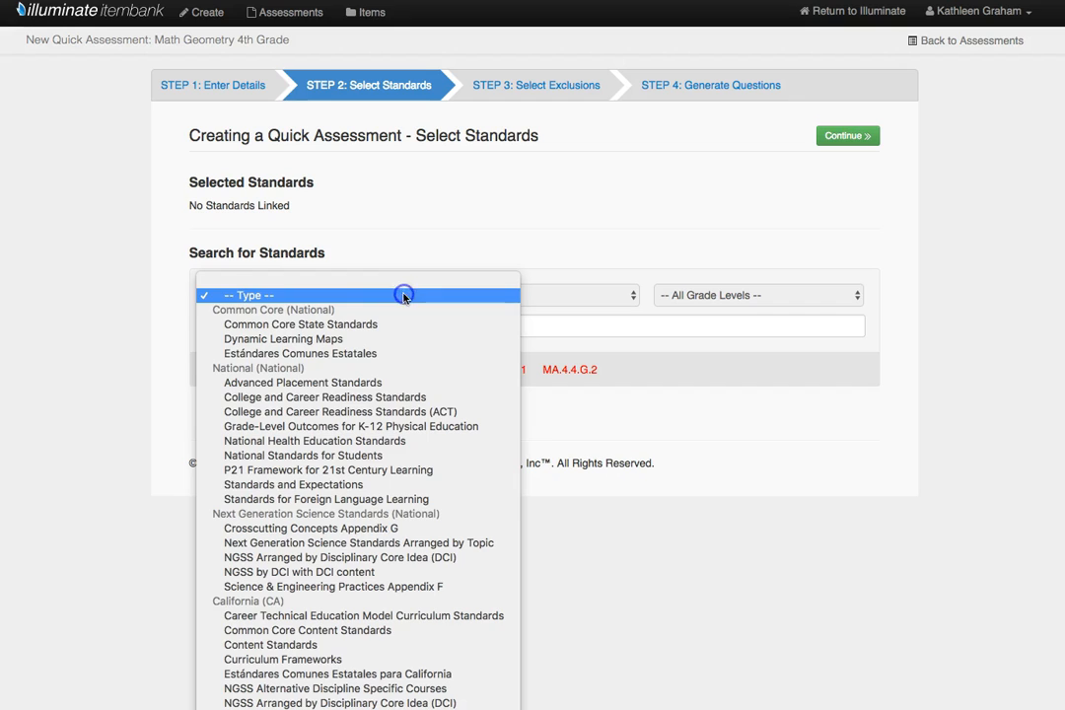
click(442, 632)
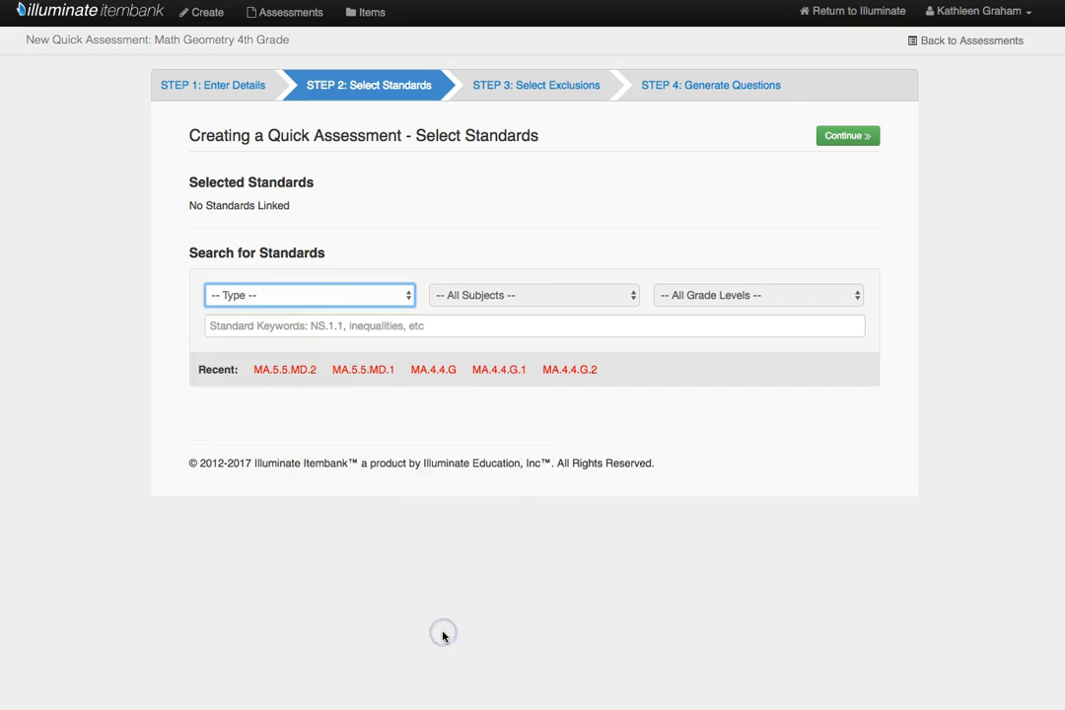
click(558, 293)
click(542, 326)
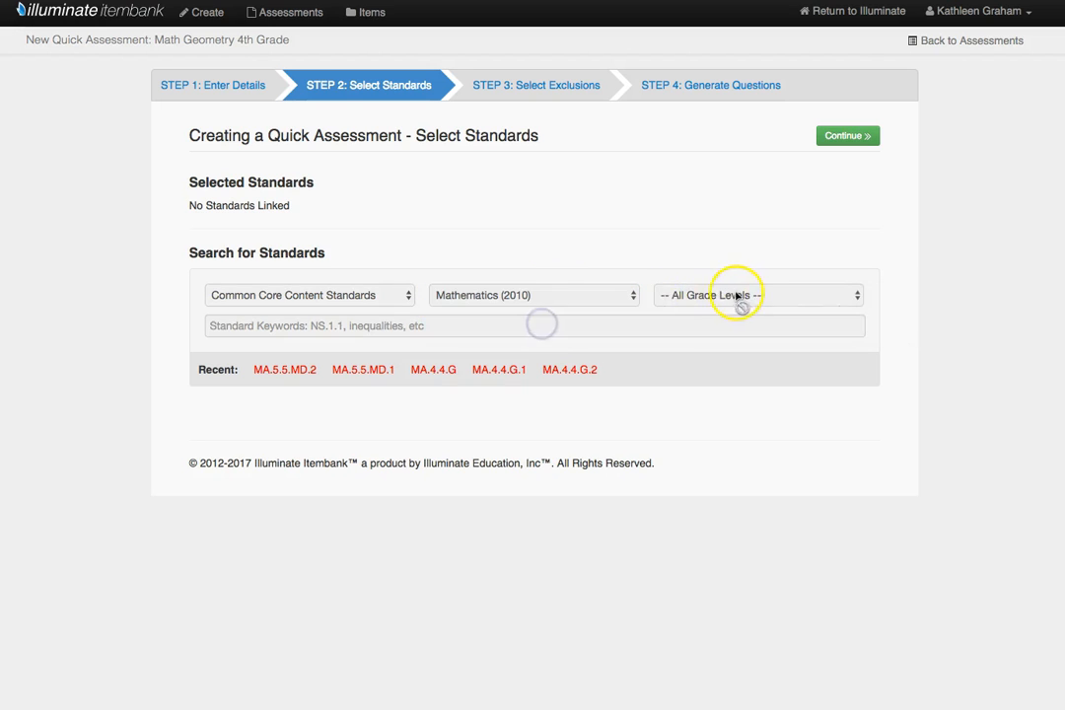
click(733, 295)
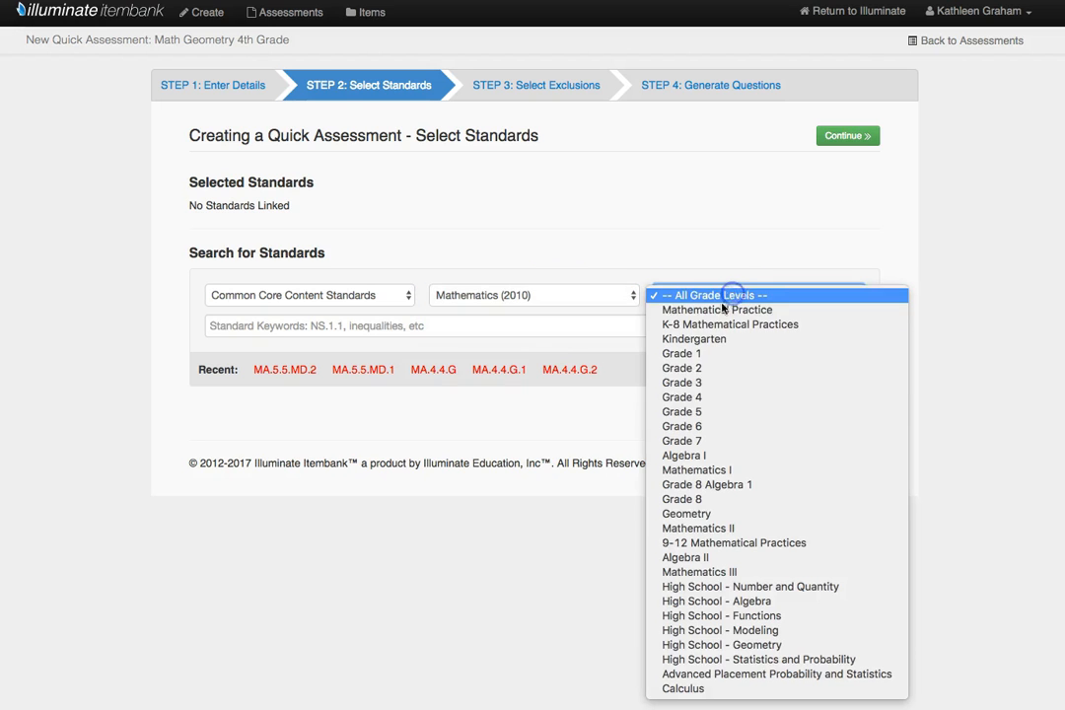
click(716, 402)
scroll(91, 416, down, 3)
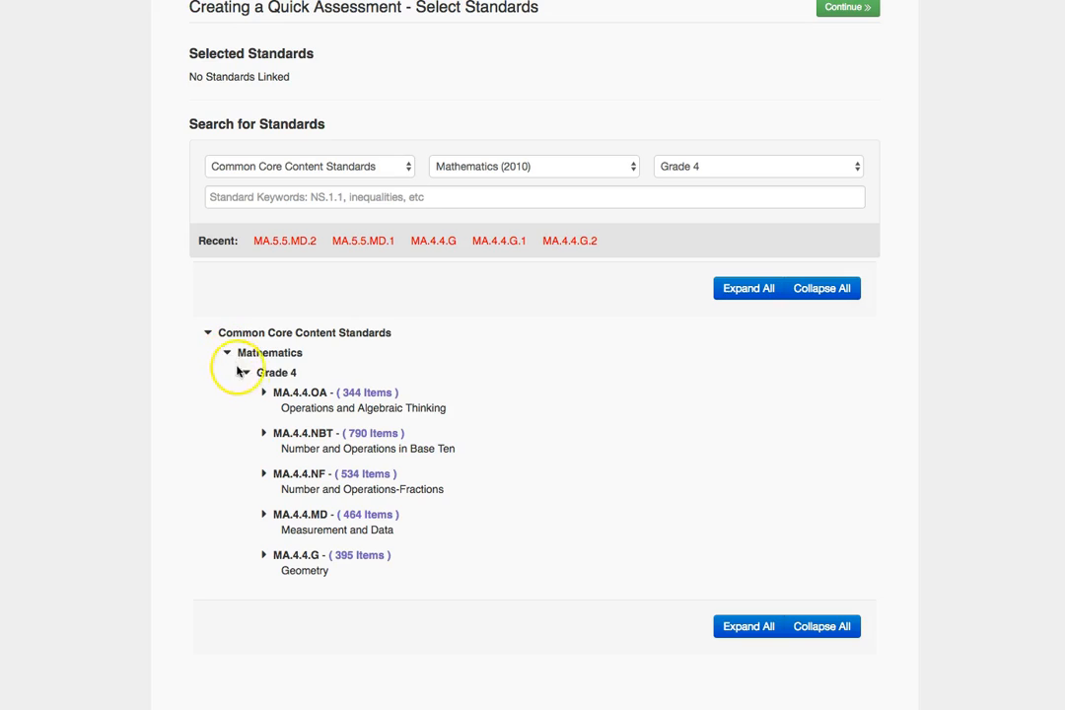
- Collapse the Common Core Content Standards tree level by level and expand it again down to Grade 4
click(244, 373)
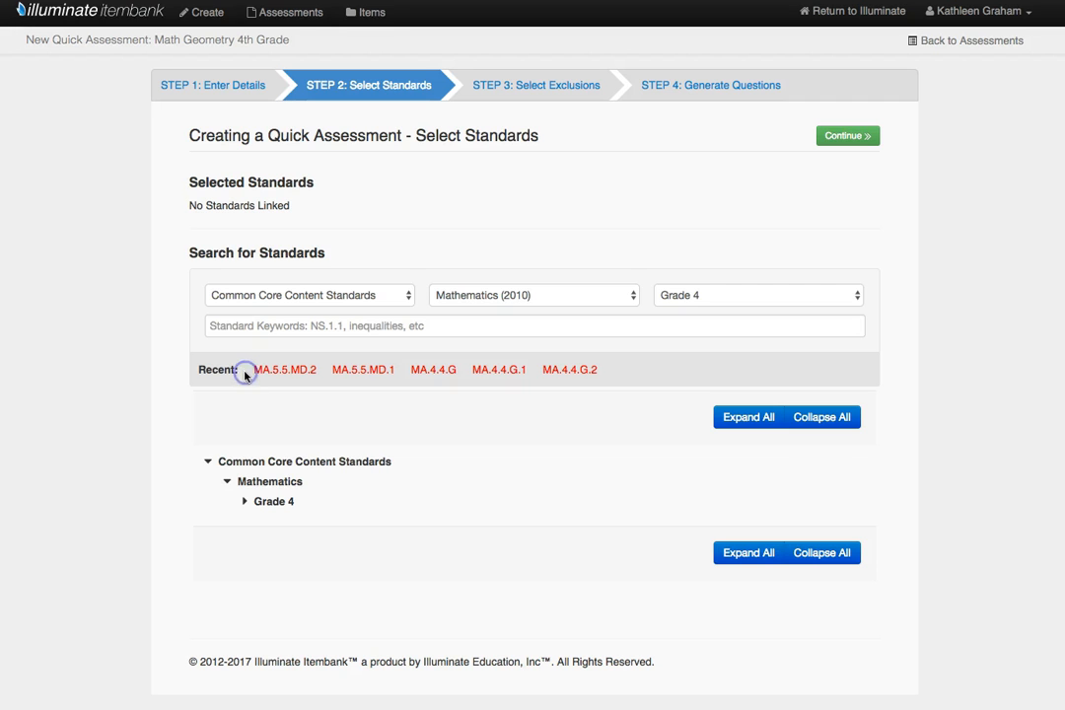
click(226, 482)
click(208, 464)
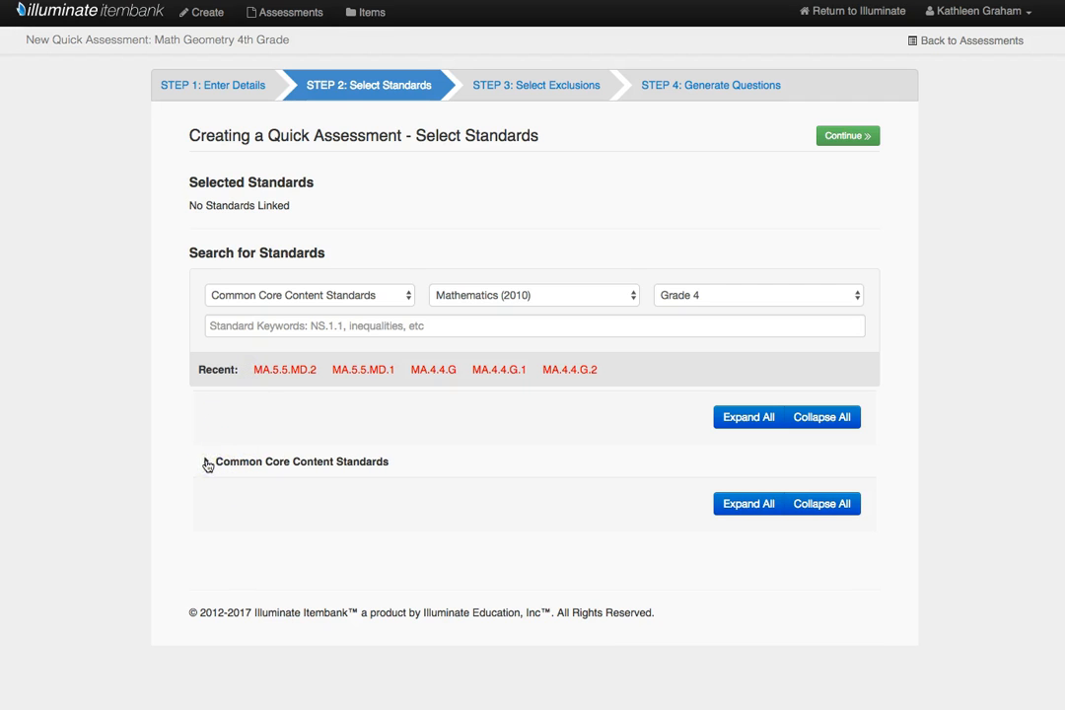
click(208, 464)
click(227, 482)
click(245, 501)
- Expand the Geometry domain MA.4.4.G and its lines-and-angles cluster to reach the individual standards
scroll(150, 473, down, 2)
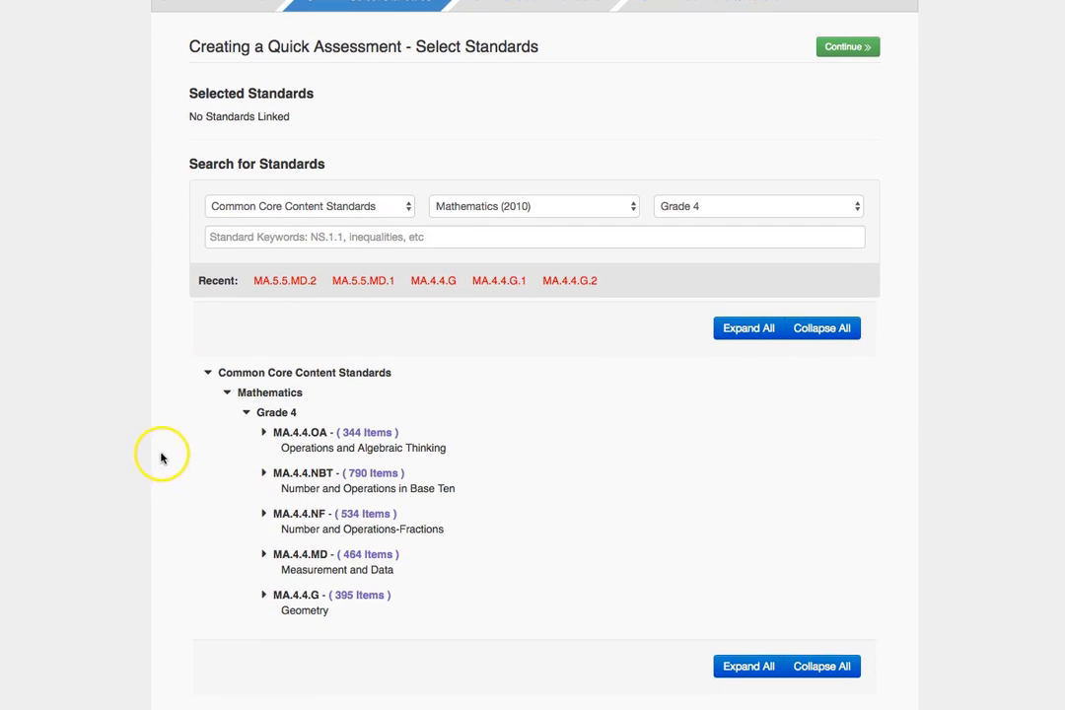
click(264, 596)
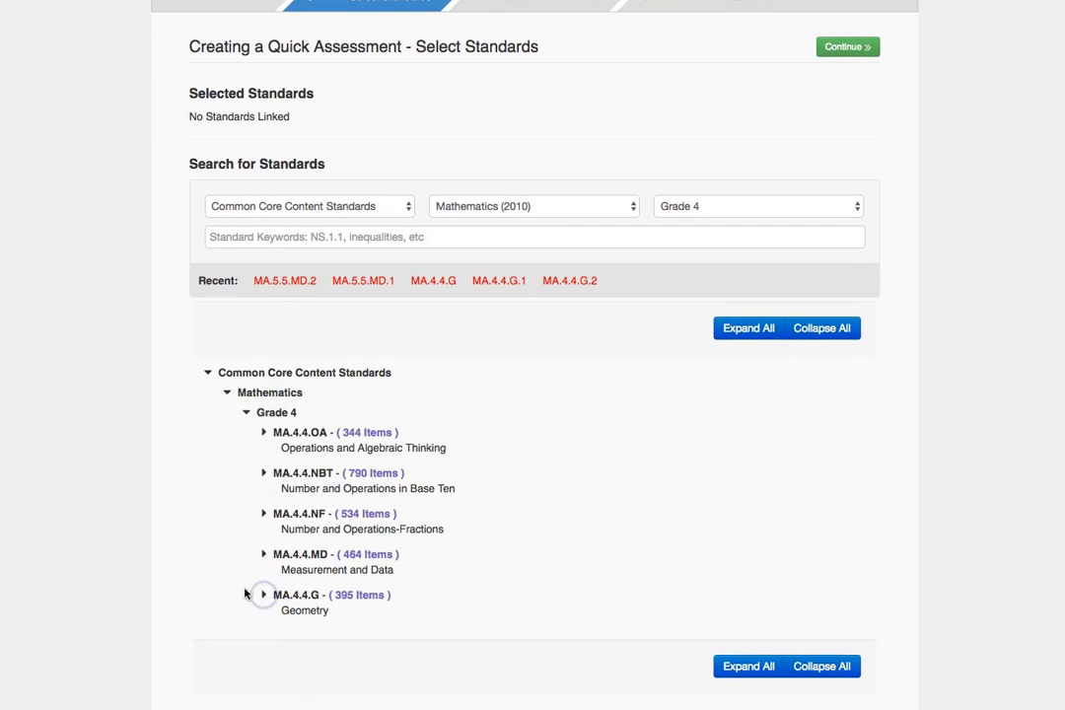
click(265, 595)
scroll(247, 568, down, 2)
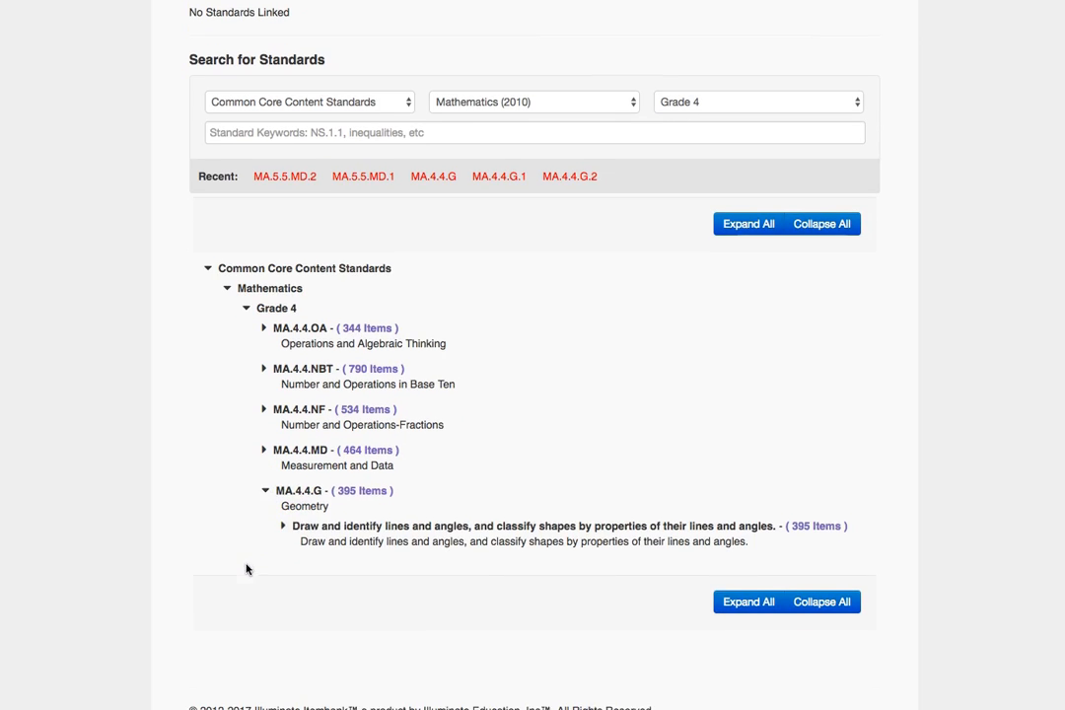
click(282, 523)
scroll(261, 551, down, 5)
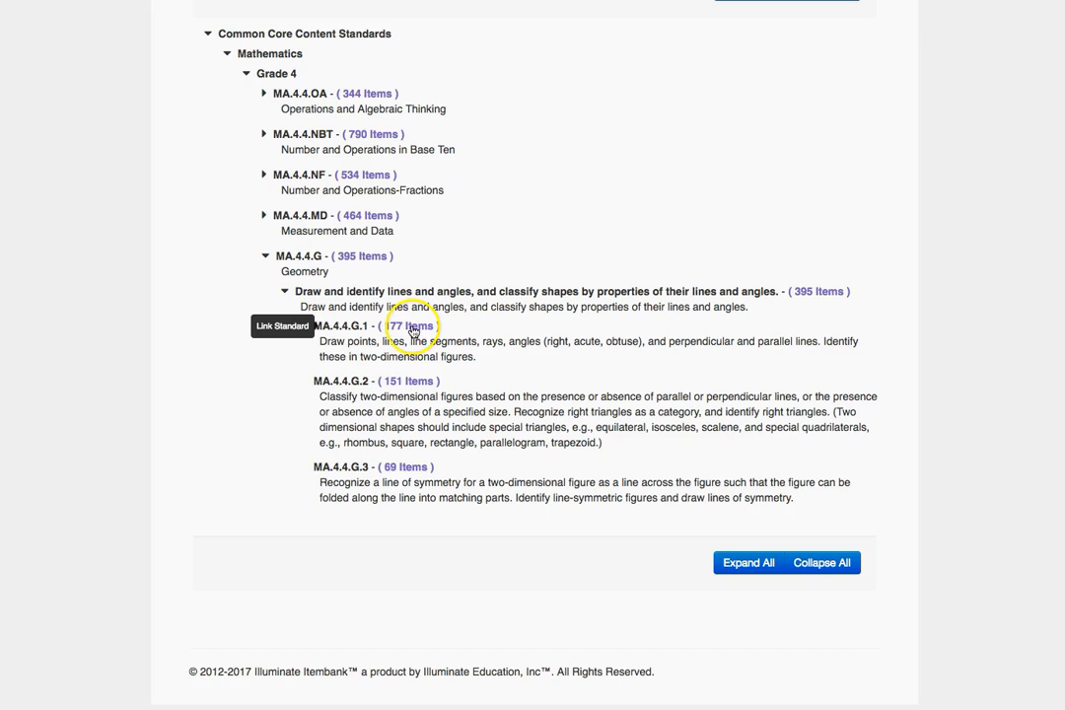
- Link standards MA.4.4.G.1 and MA.4.4.G.2 to the assessment and proceed to selecting exclusions
click(412, 328)
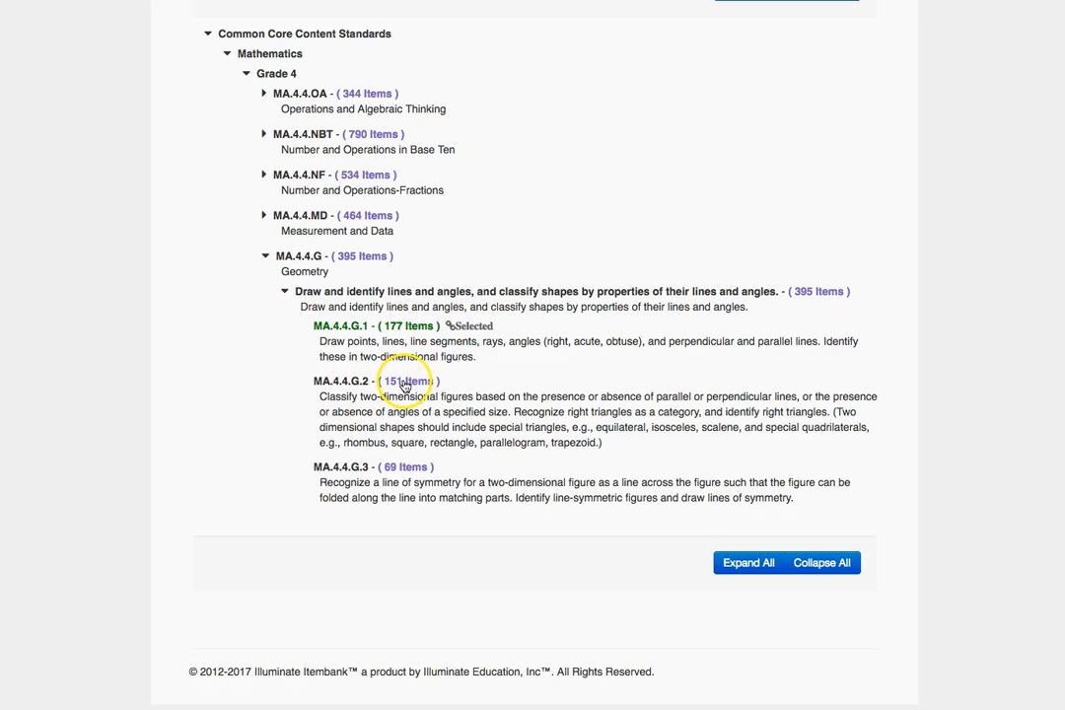
click(403, 383)
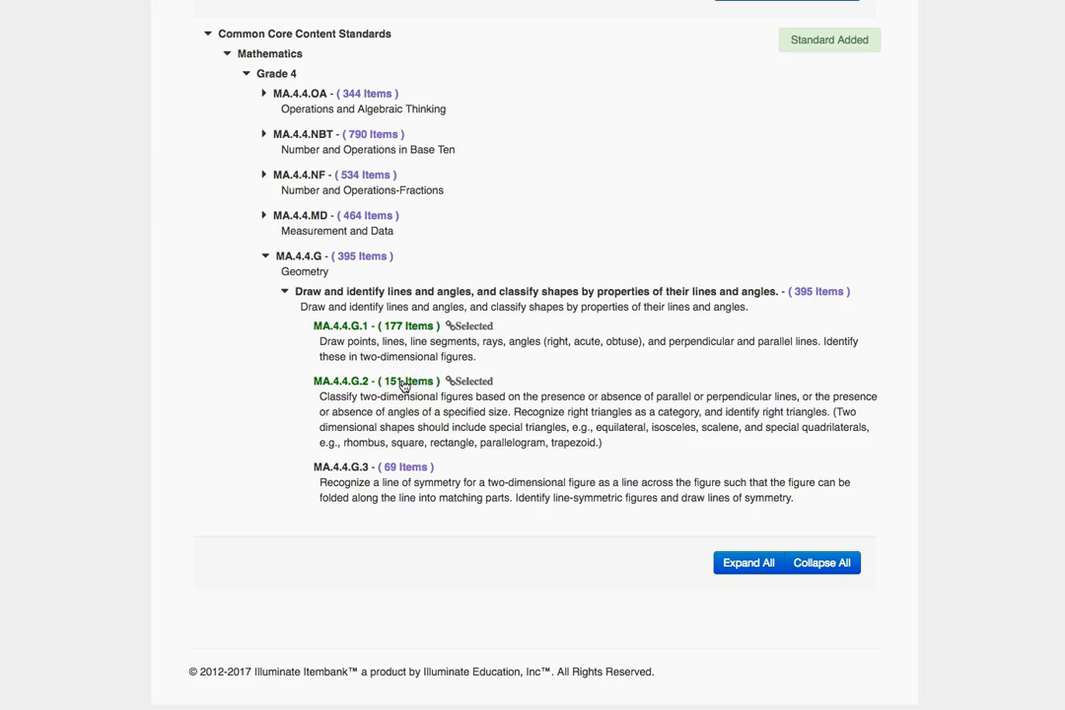
scroll(656, 399, up, 5)
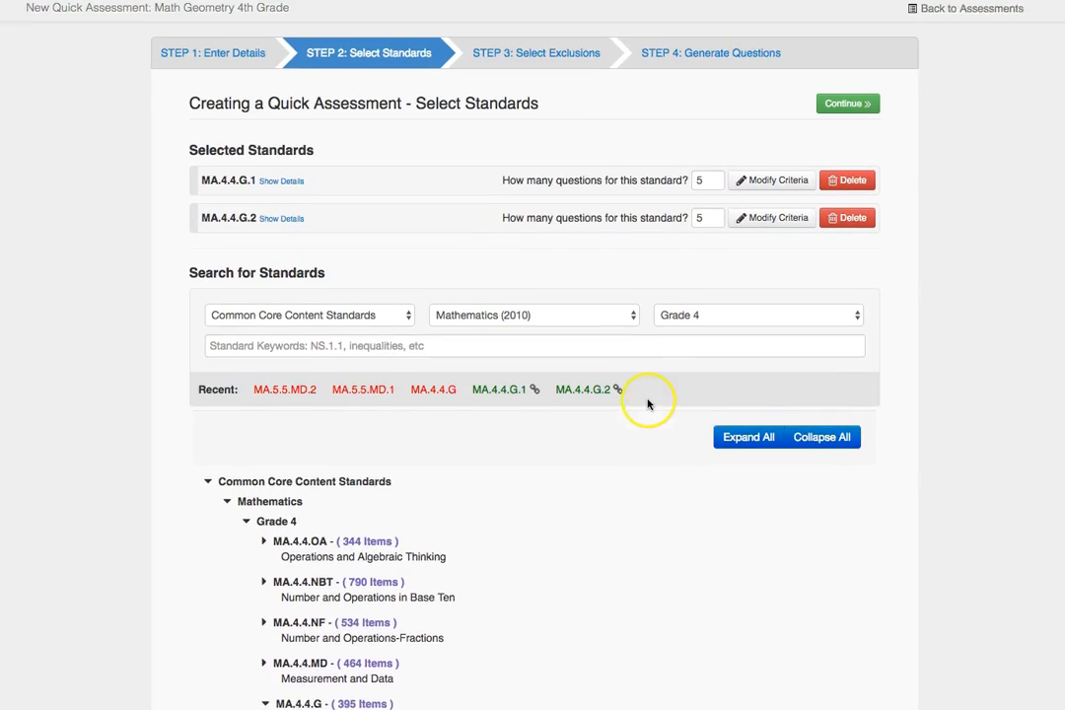
scroll(648, 403, up, 1)
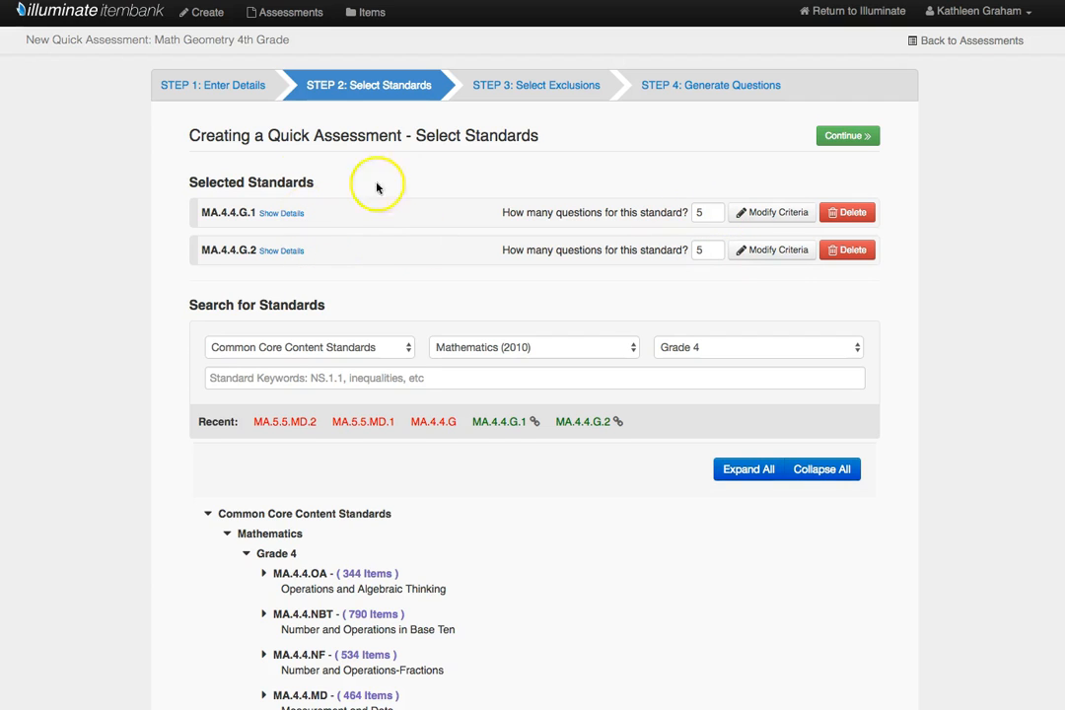
click(838, 137)
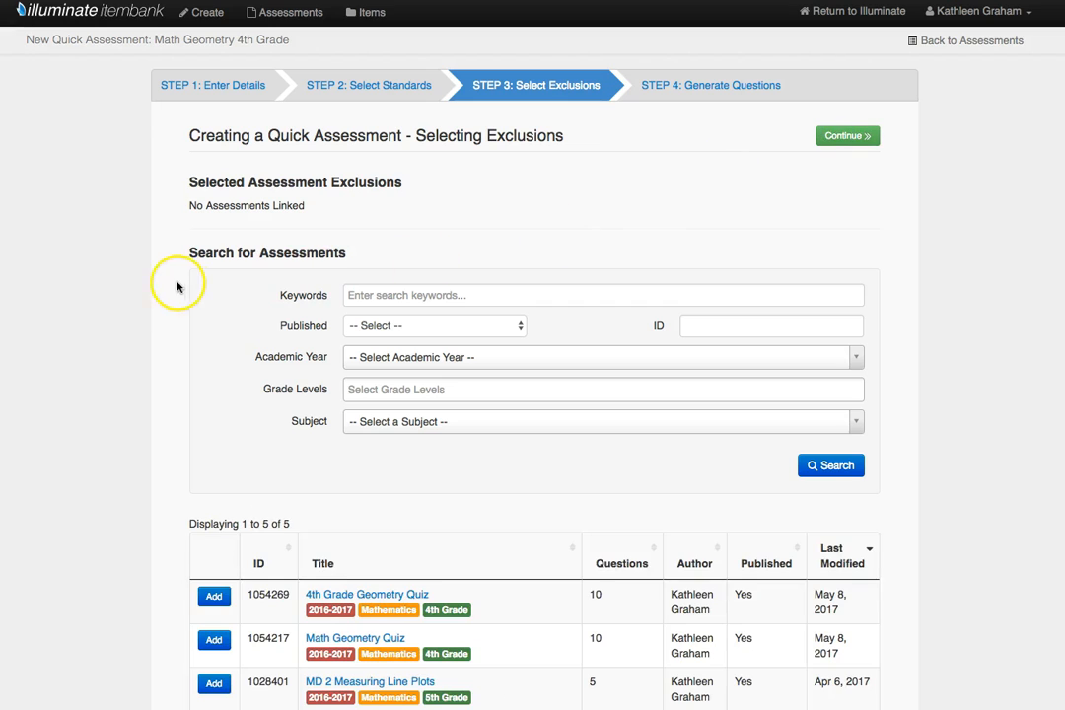
- Look over the past assessments, continue without excluding any, and generate questions for all selected standards
scroll(178, 286, down, 2)
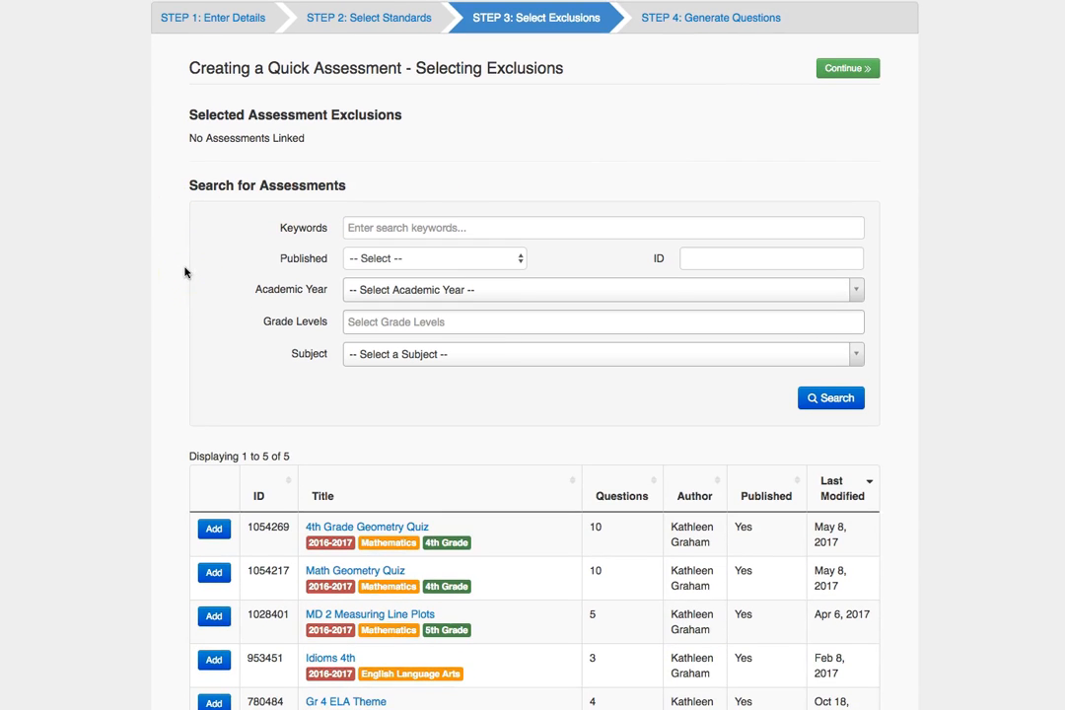
scroll(184, 272, up, 2)
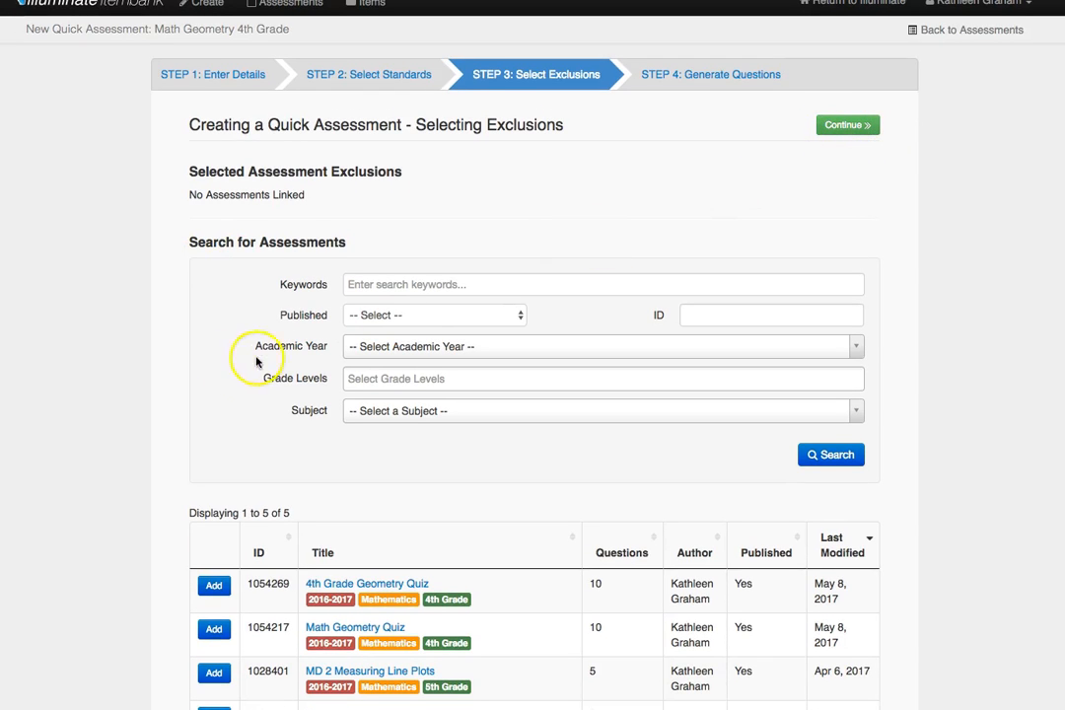
scroll(152, 376, down, 1)
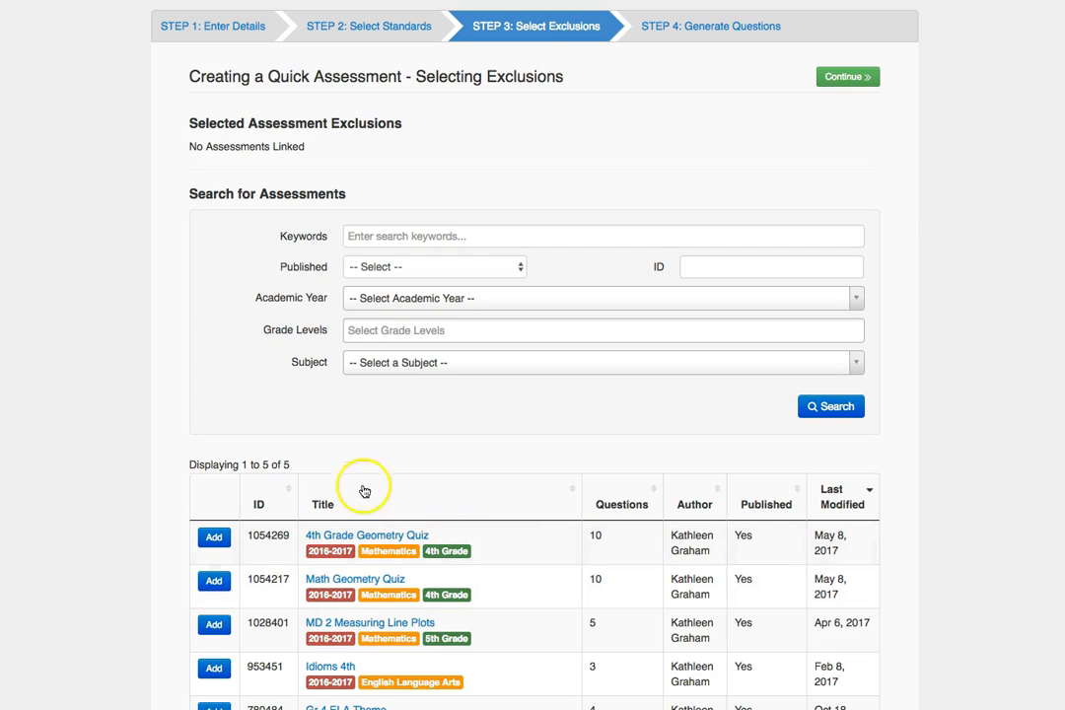
scroll(256, 280, up, 2)
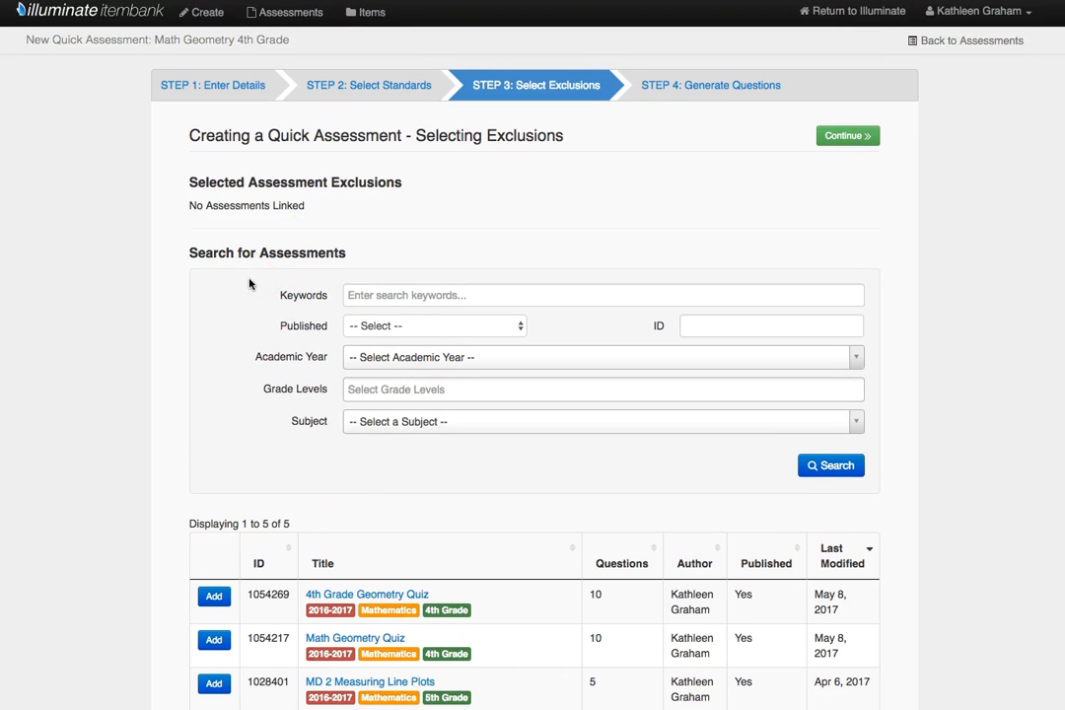
click(840, 137)
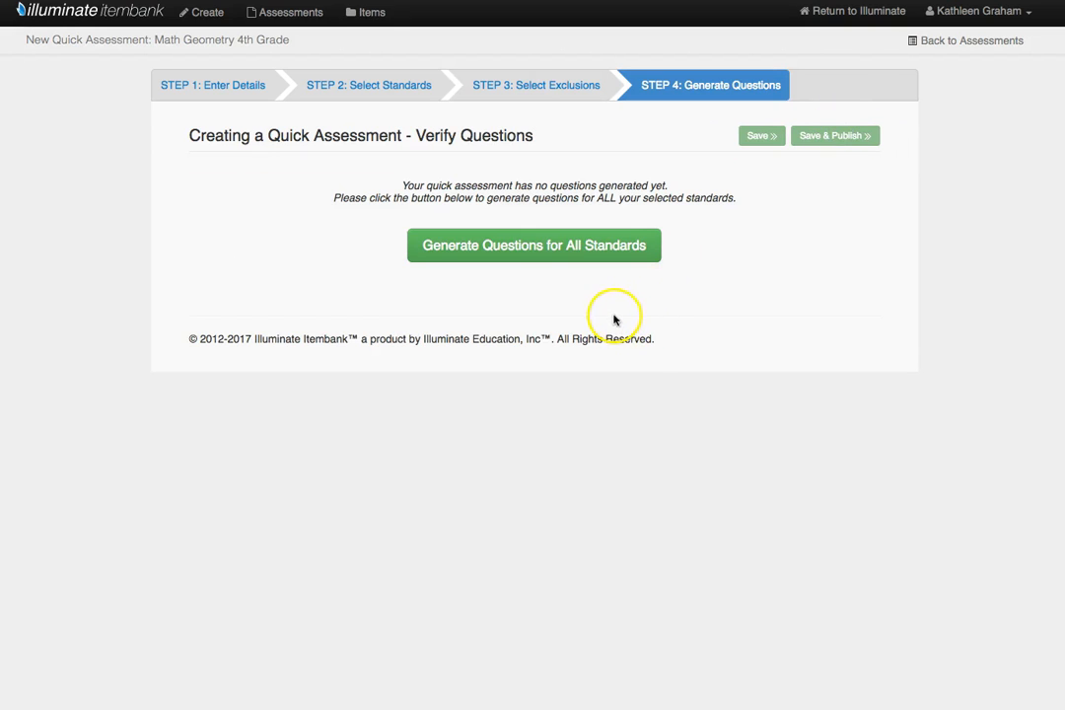
click(532, 246)
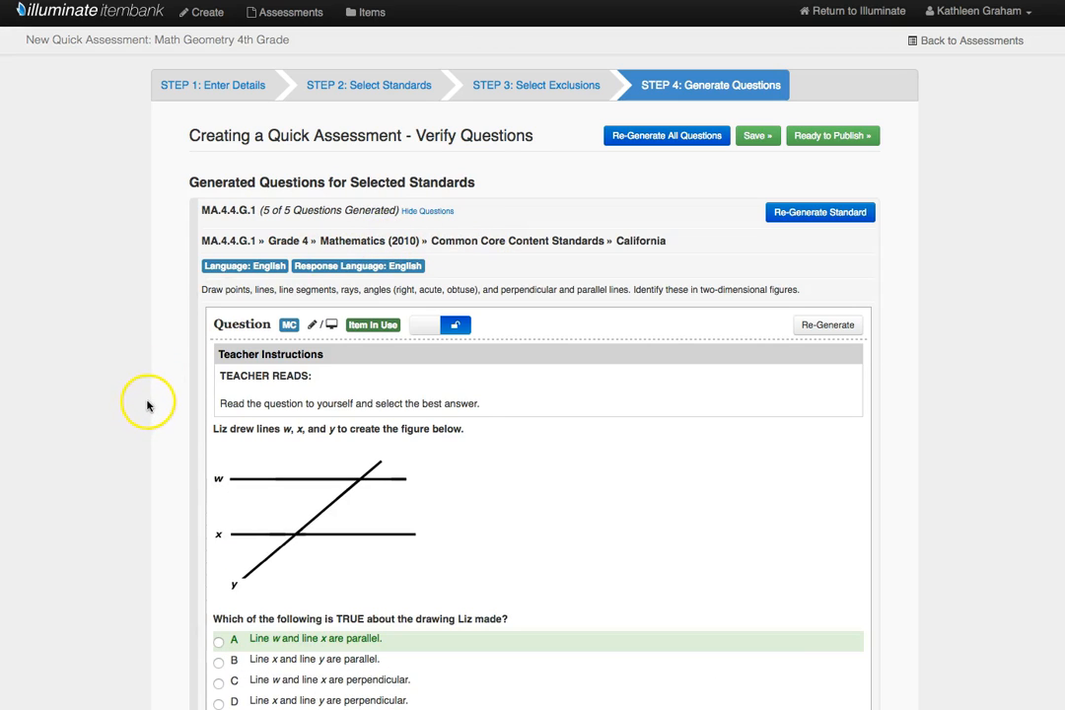
- Review the generated questions for standard MA.4.4.G.1, including their answer choices, rationales and item details
scroll(560, 523, down, 1)
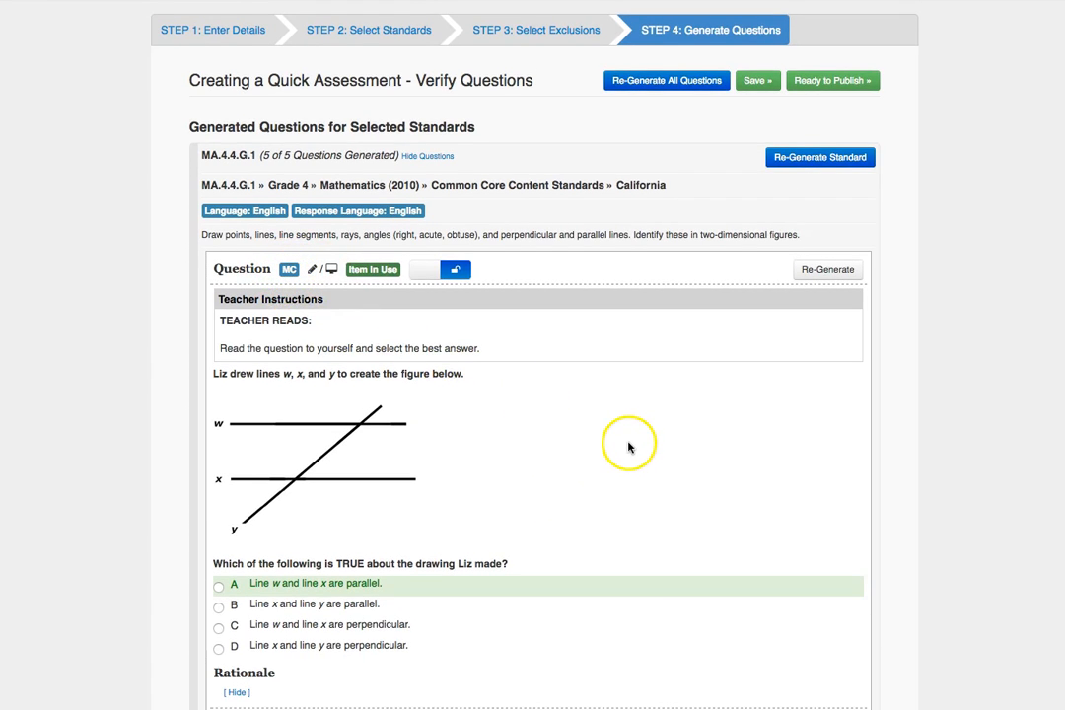
scroll(629, 442, down, 2)
scroll(630, 435, down, 3)
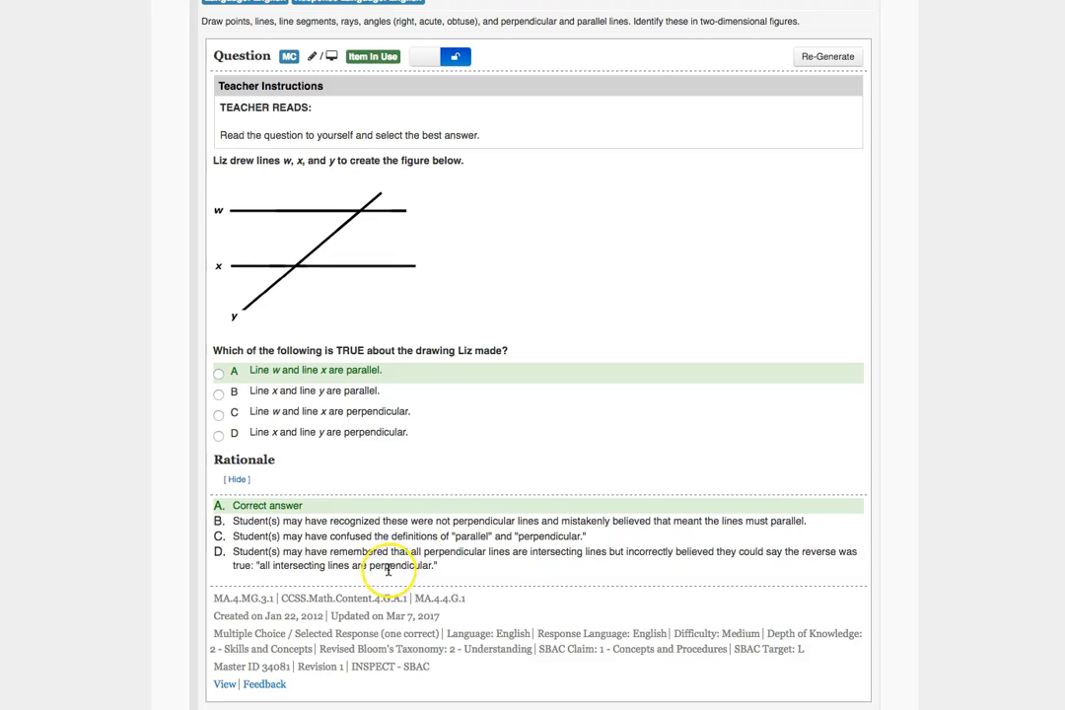
scroll(387, 570, down, 12)
scroll(388, 570, down, 15)
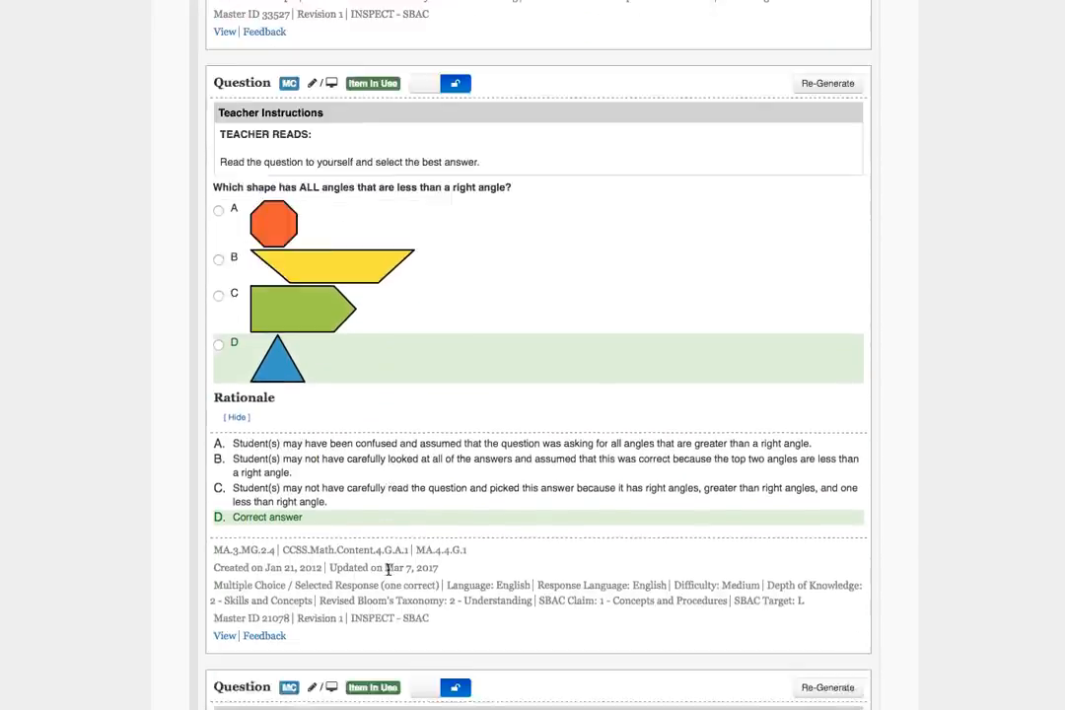
scroll(387, 570, down, 16)
scroll(388, 570, down, 10)
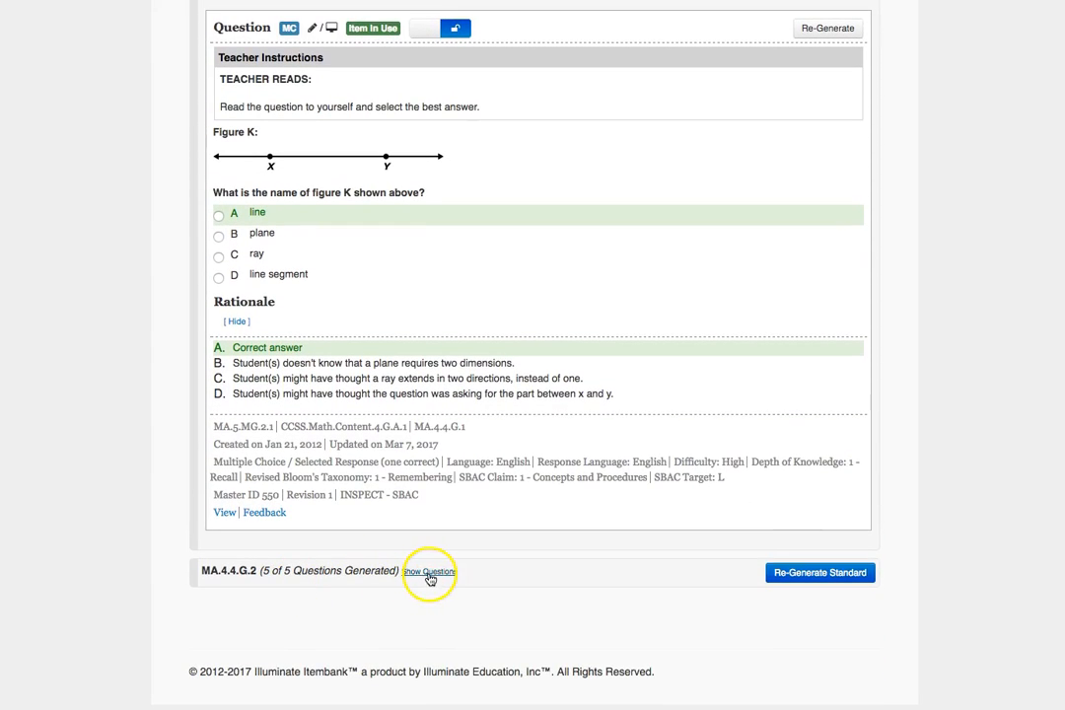
- Show the questions generated for standard MA.4.4.G.2 and read through them
click(429, 573)
scroll(473, 593, down, 5)
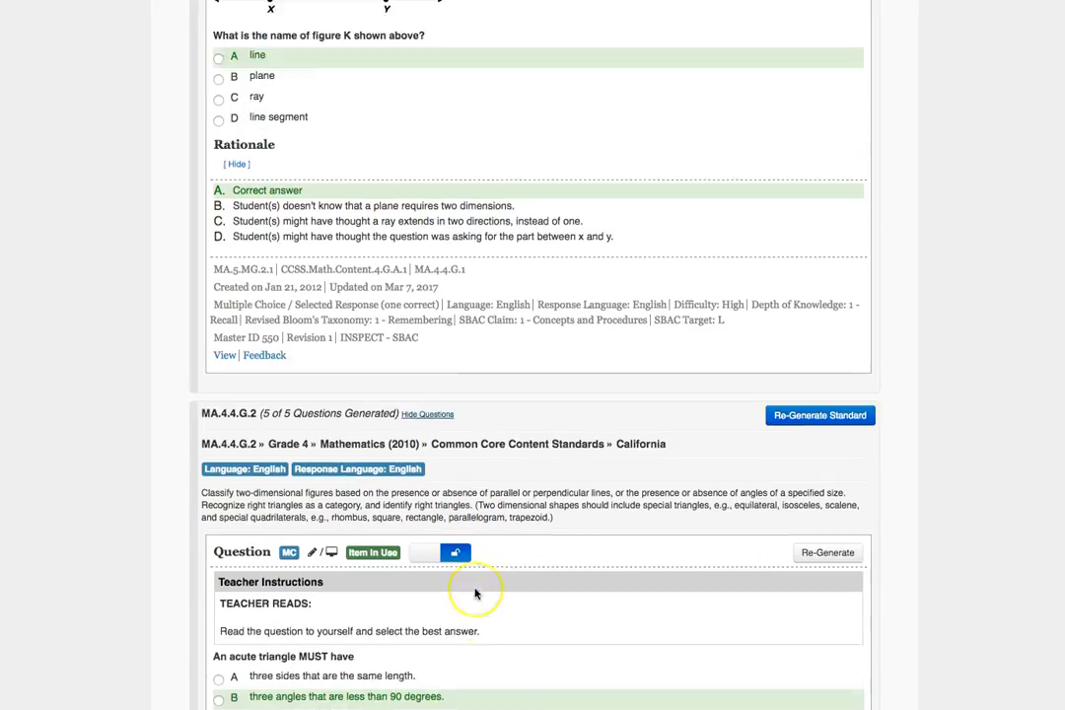
scroll(474, 593, down, 6)
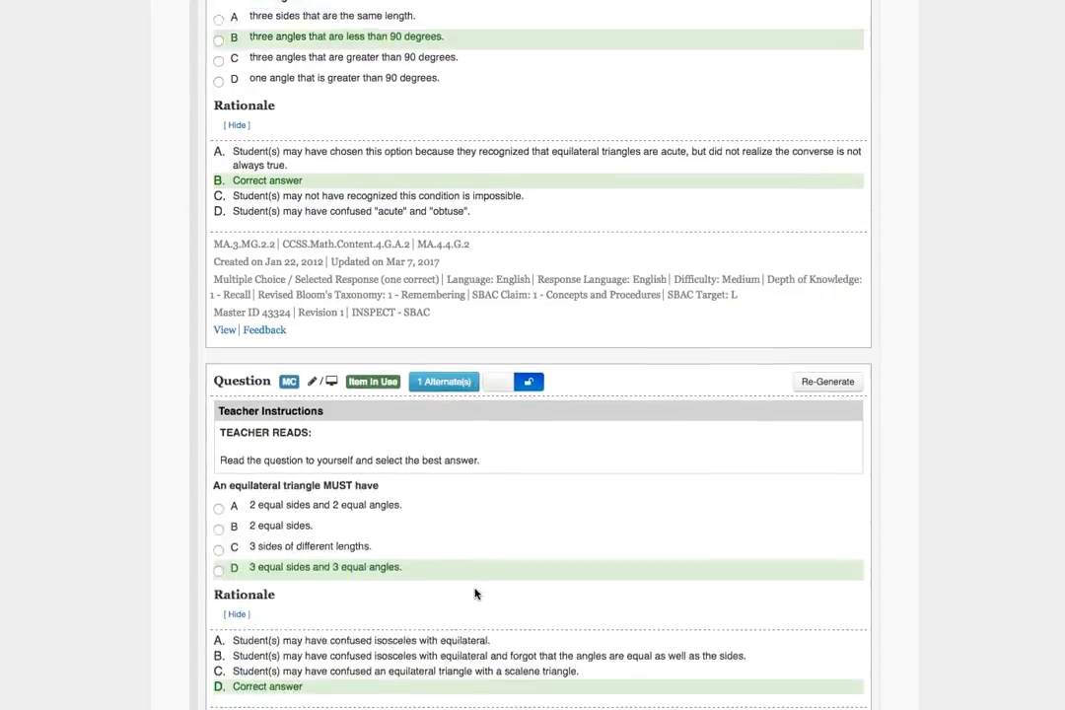
scroll(474, 592, down, 9)
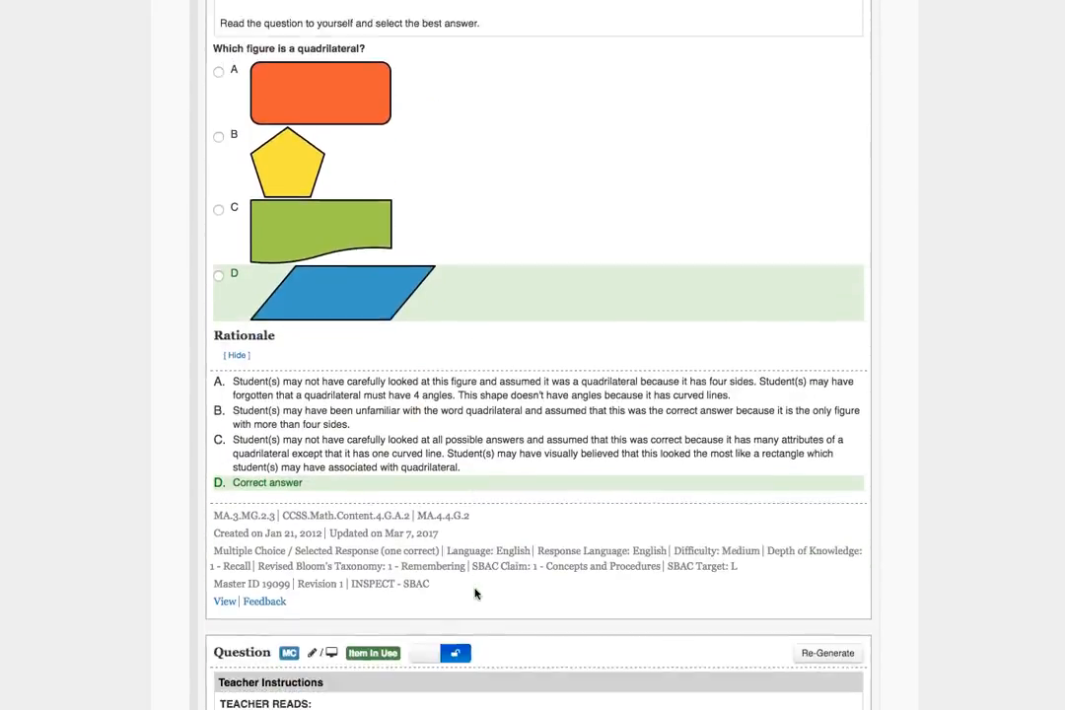
scroll(474, 592, down, 9)
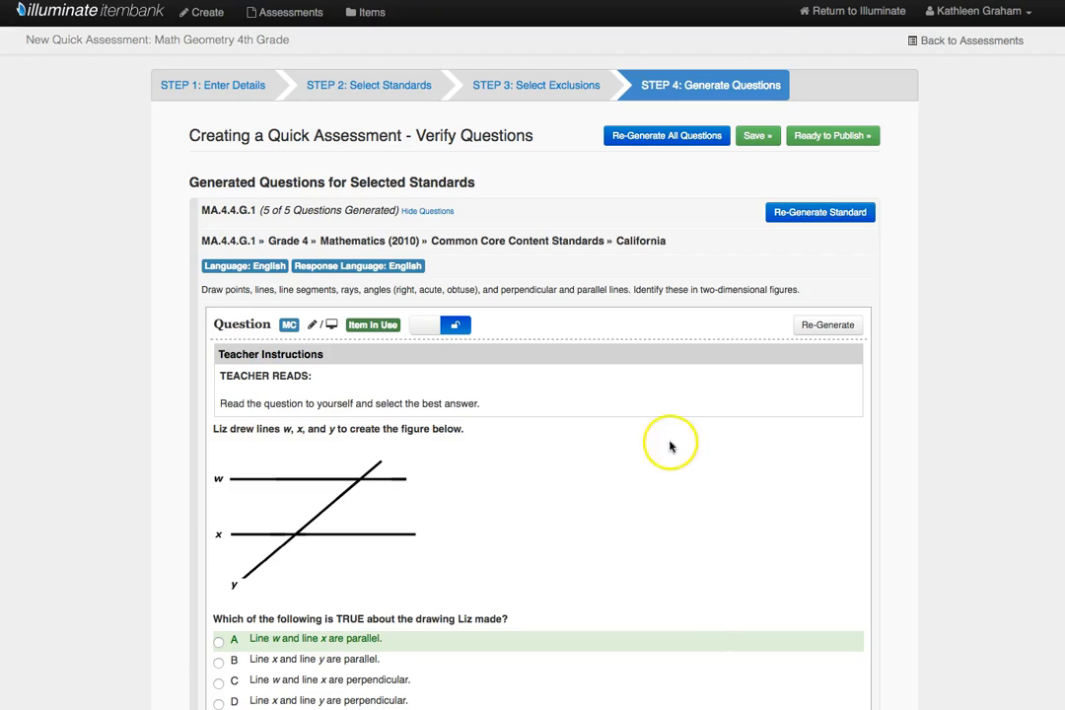
- Regenerate the first question under MA.4.4.G.1 twice, ending with the item asking which angle represents a 1/4 turn
scroll(670, 443, down, 1)
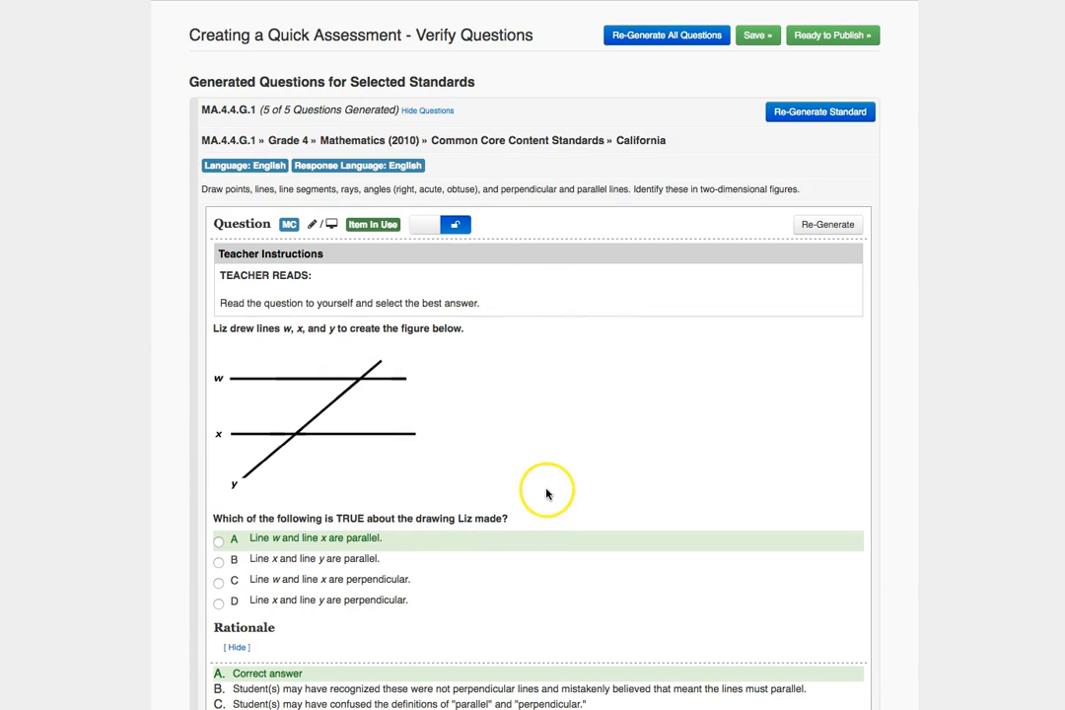
click(817, 226)
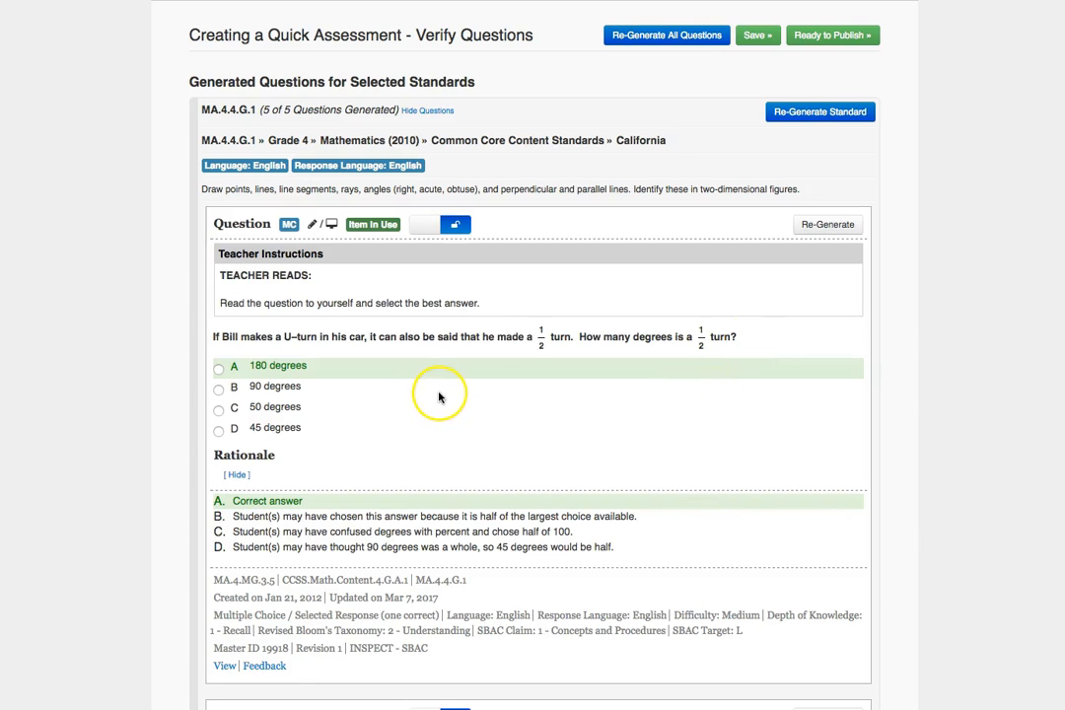
click(826, 224)
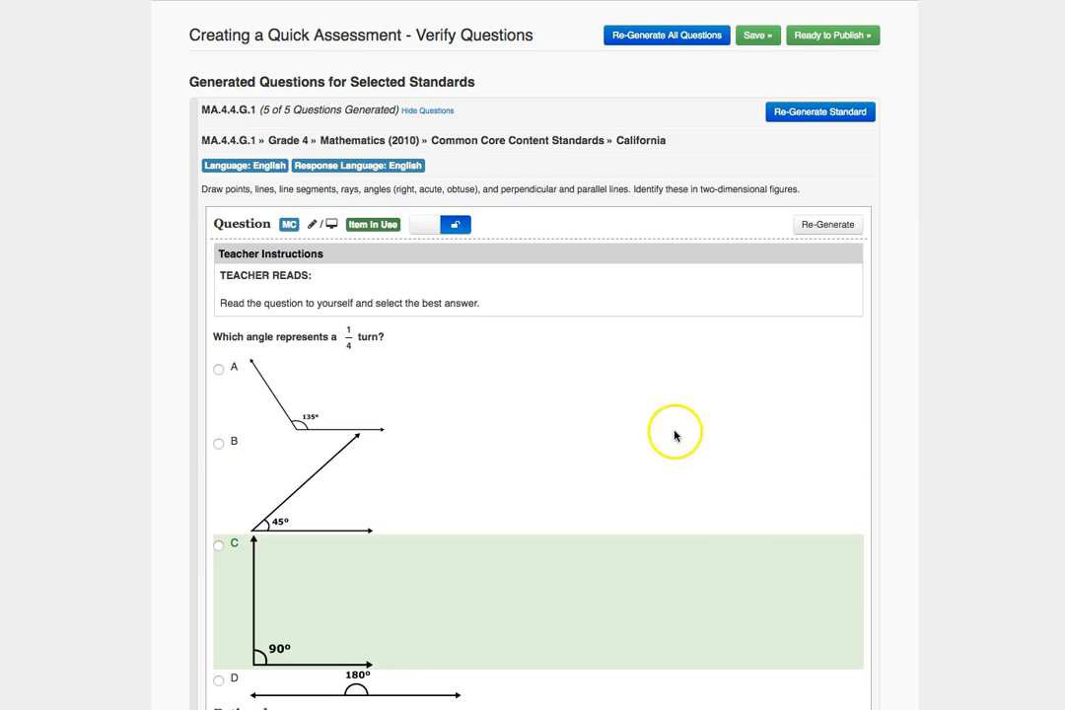
- Look through the MA.4.4.G.1 question set again with the replaced first question
scroll(677, 434, down, 7)
scroll(674, 436, down, 15)
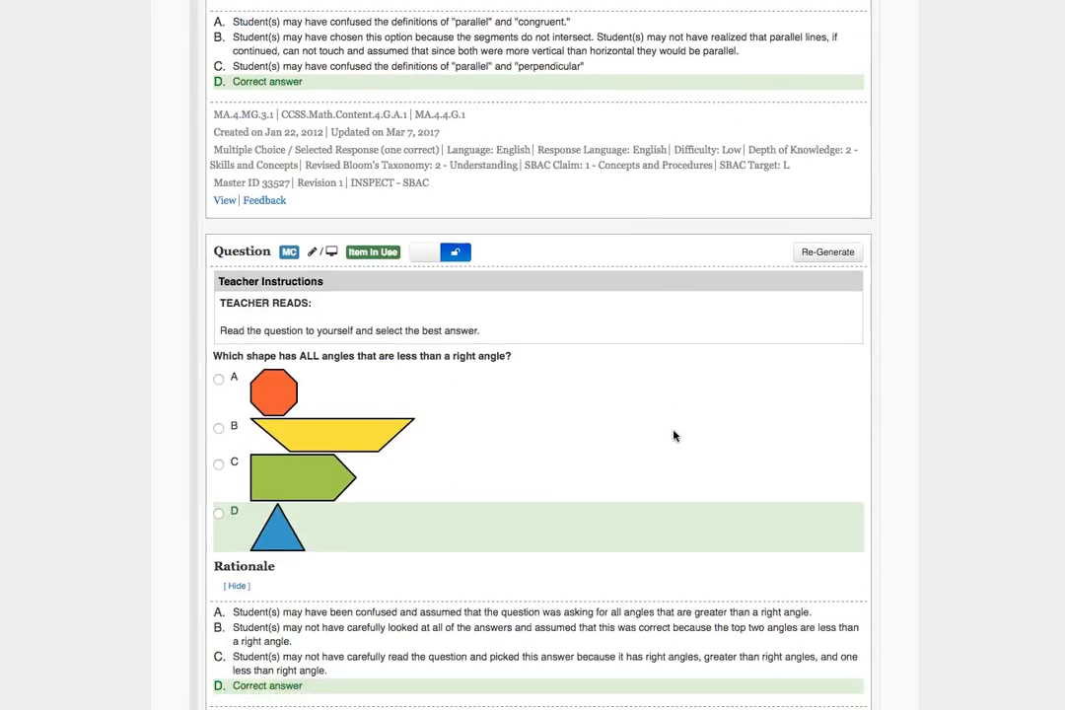
scroll(674, 435, up, 20)
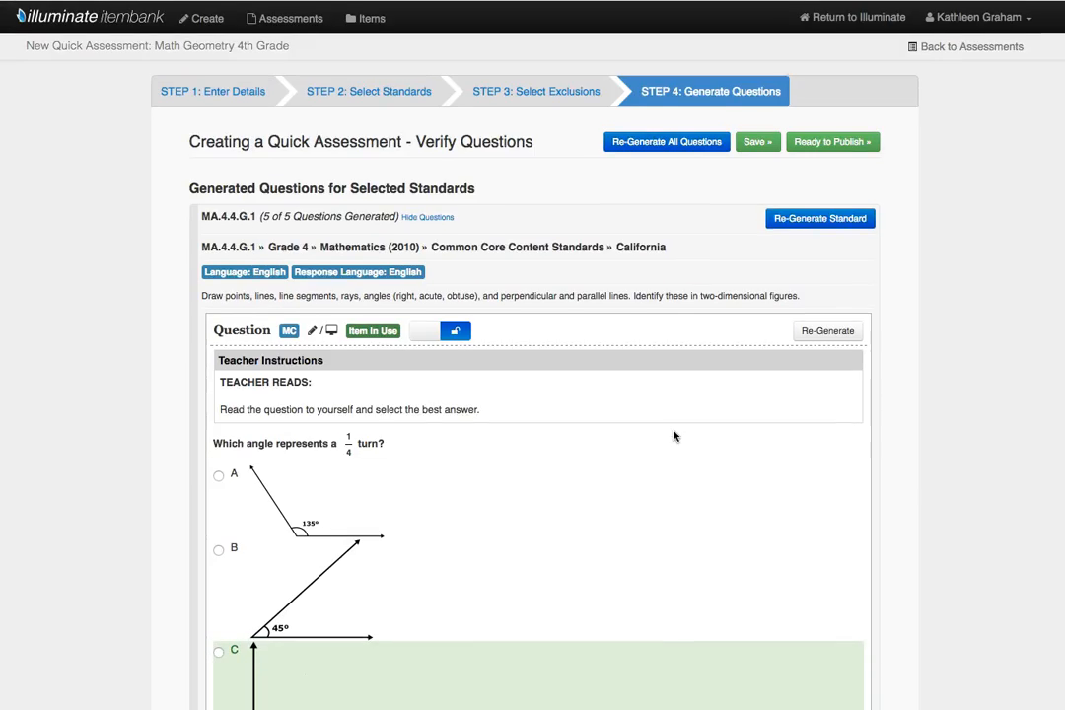
click(799, 211)
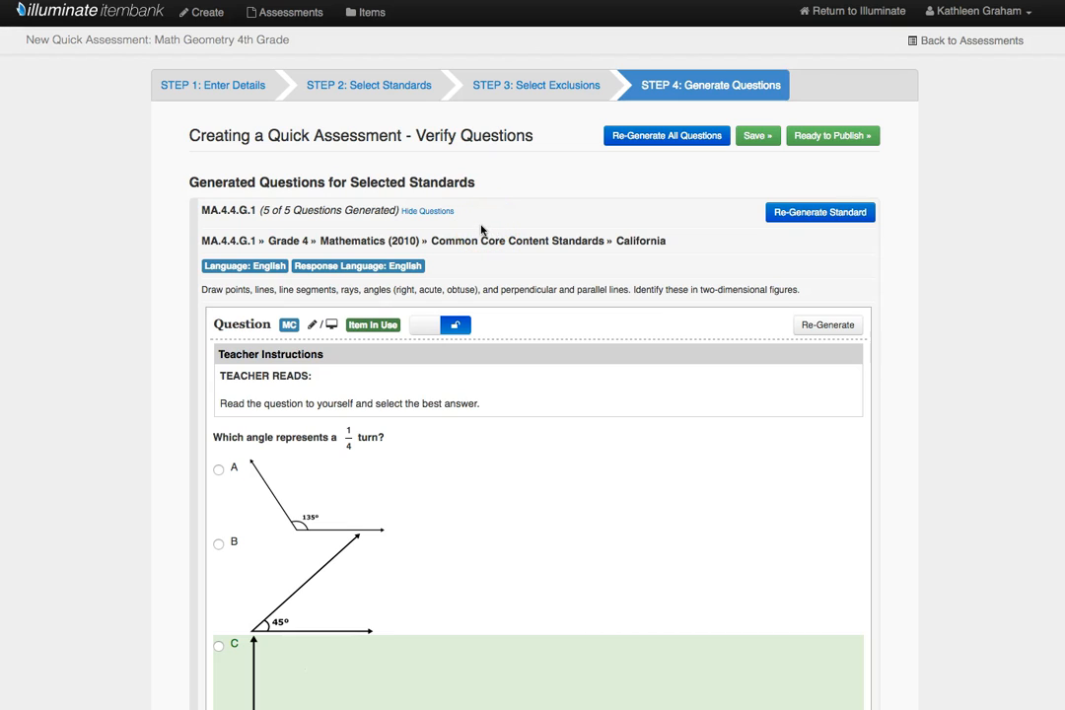
scroll(625, 423, down, 5)
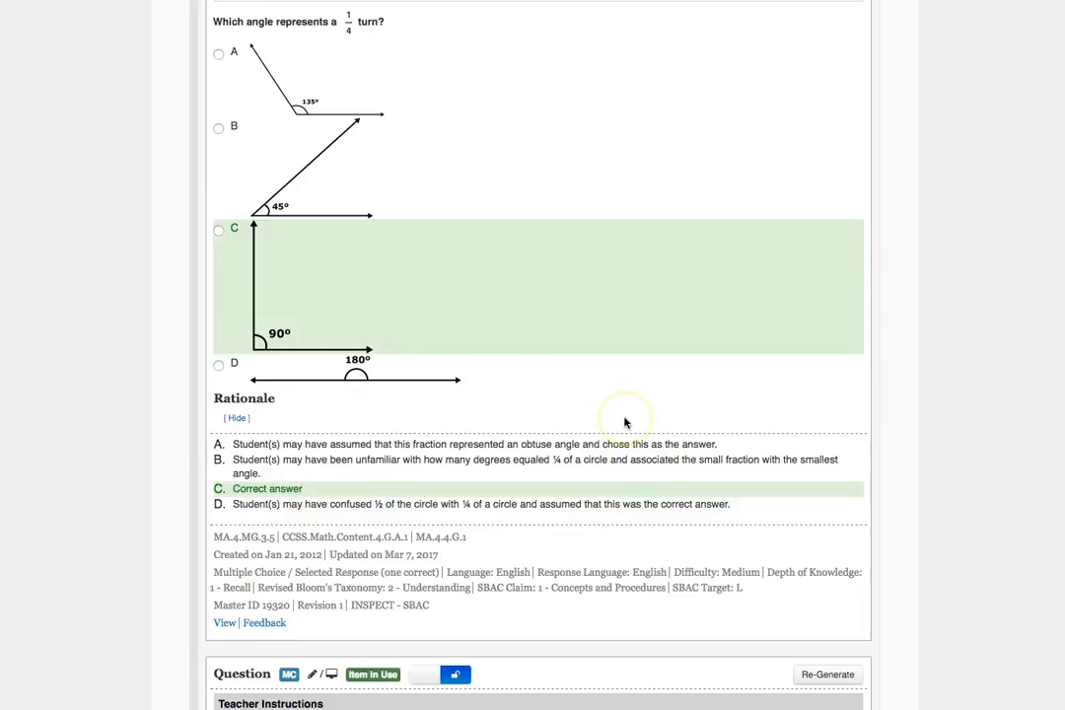
scroll(625, 423, down, 10)
scroll(625, 423, up, 15)
scroll(625, 423, down, 4)
scroll(625, 423, up, 4)
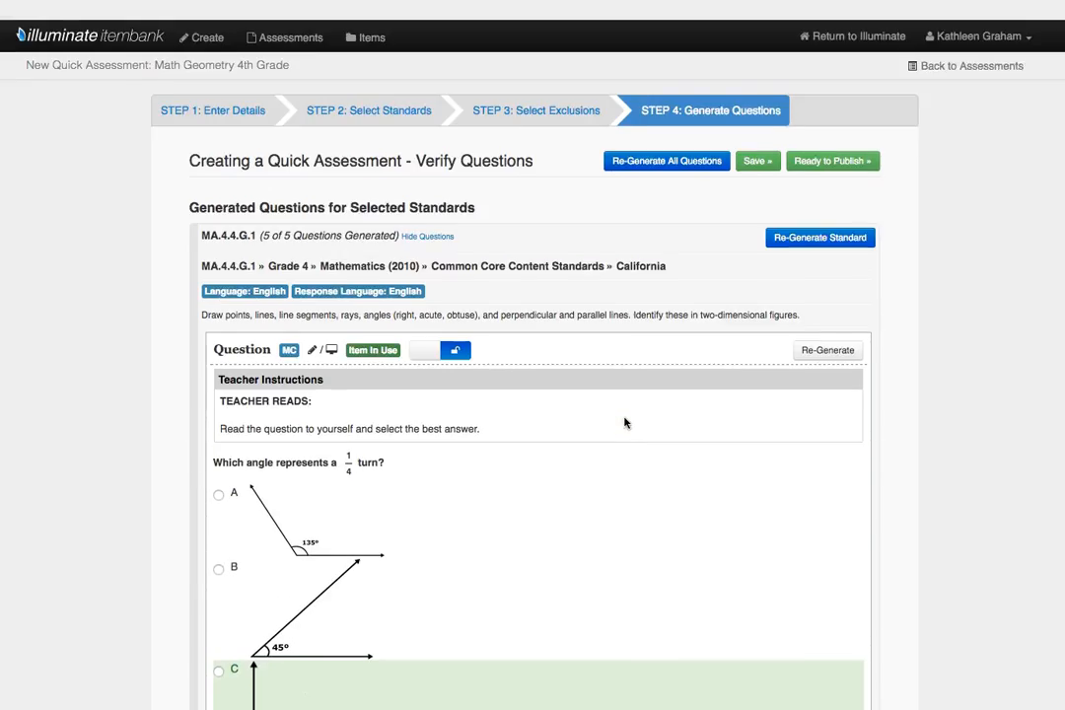
- Publish and administer the Math Geometry 4th Grade assessment, and add a quick roster for online testing
click(834, 137)
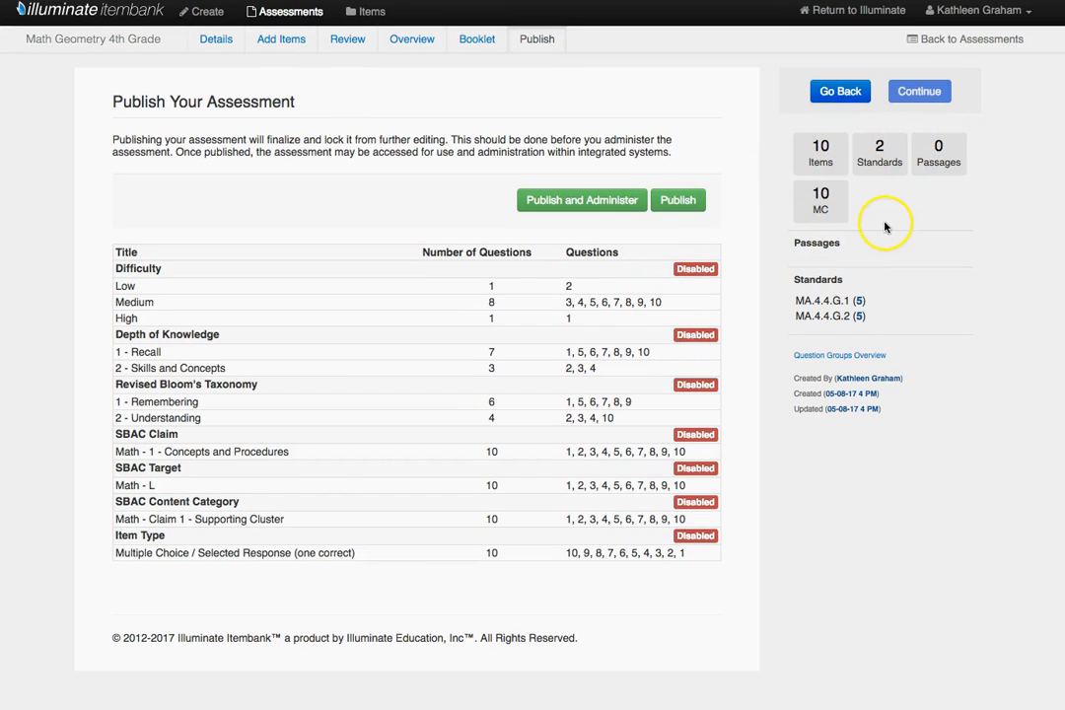
click(544, 204)
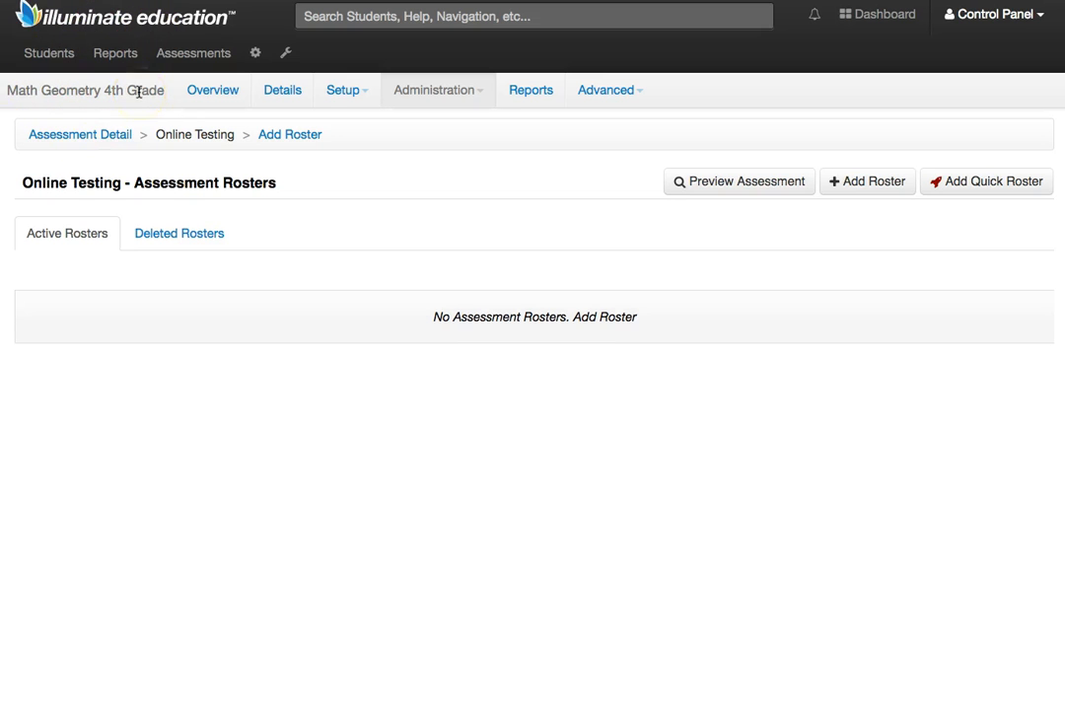
click(975, 182)
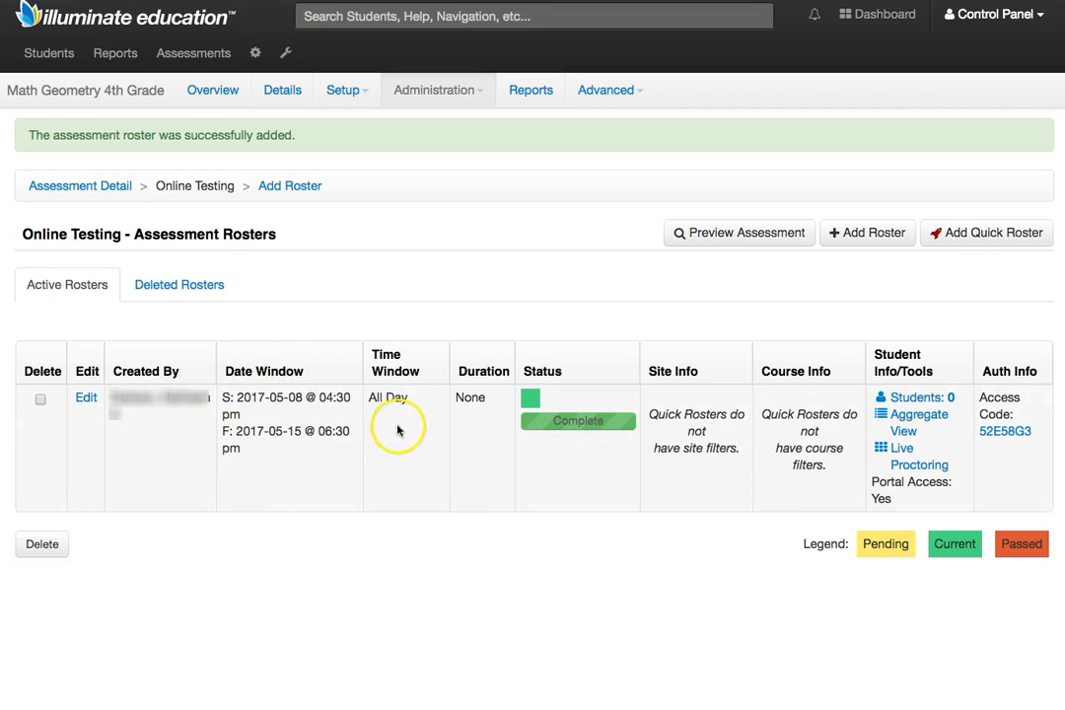
- Open the quick roster for editing and set its Testing Window Start time to 8:45 AM
click(80, 398)
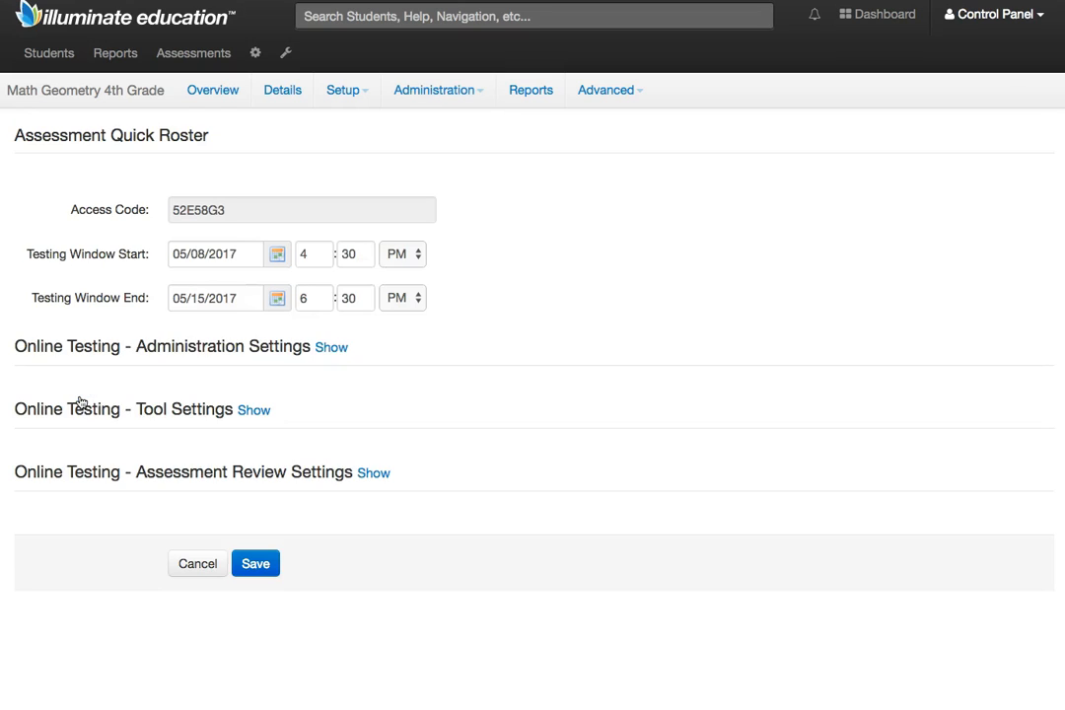
drag(287, 257, 336, 258)
text(8:)
text(45)
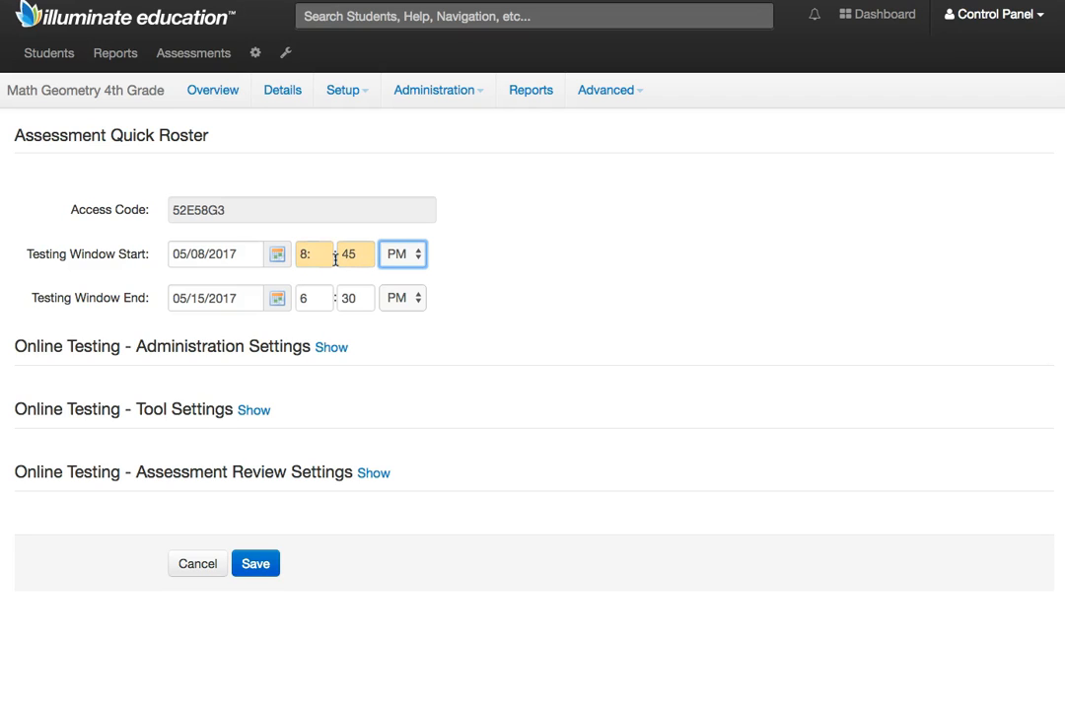
key(space)
click(396, 236)
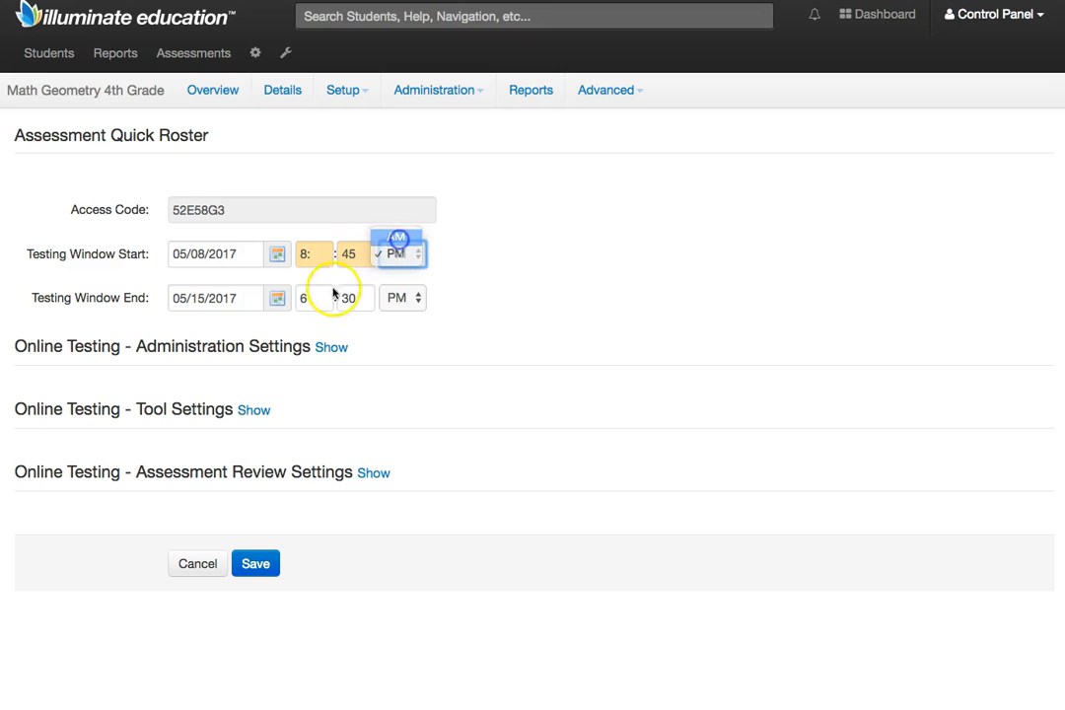
- Set the roster's Testing Window End time to 3:00 PM
click(291, 301)
text(3)
click(340, 300)
key(Tab)
click(403, 323)
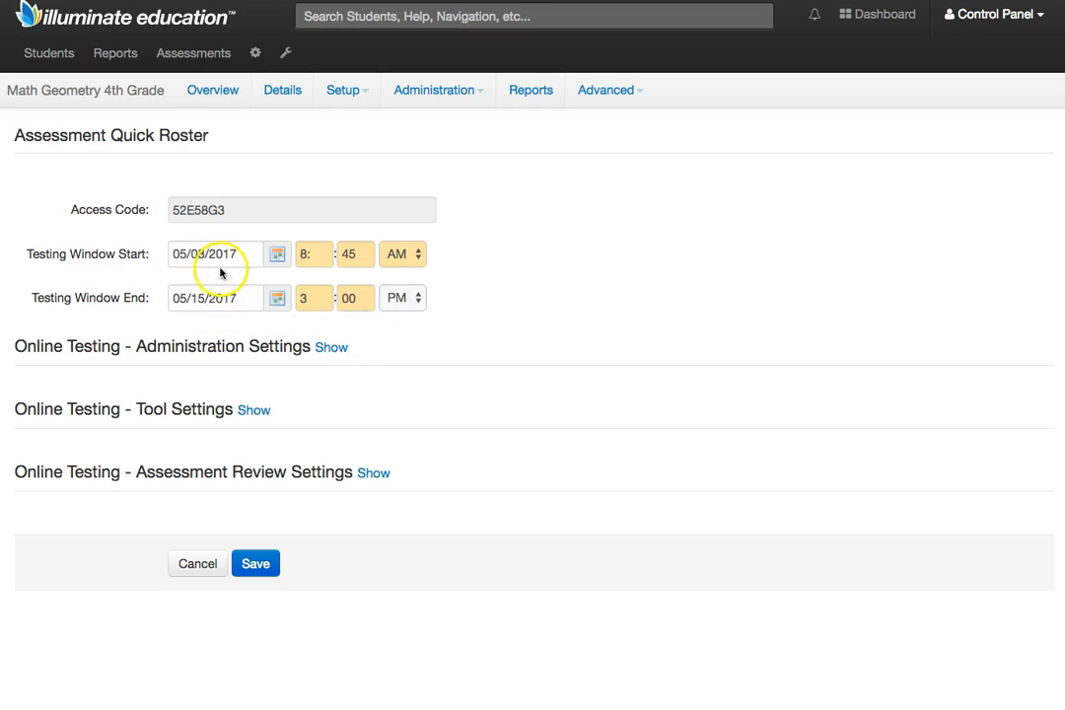
- Show the online testing administration settings and choose a Daily Window with a Daily Start Time of 12:30 PM
click(330, 348)
scroll(103, 412, down, 1)
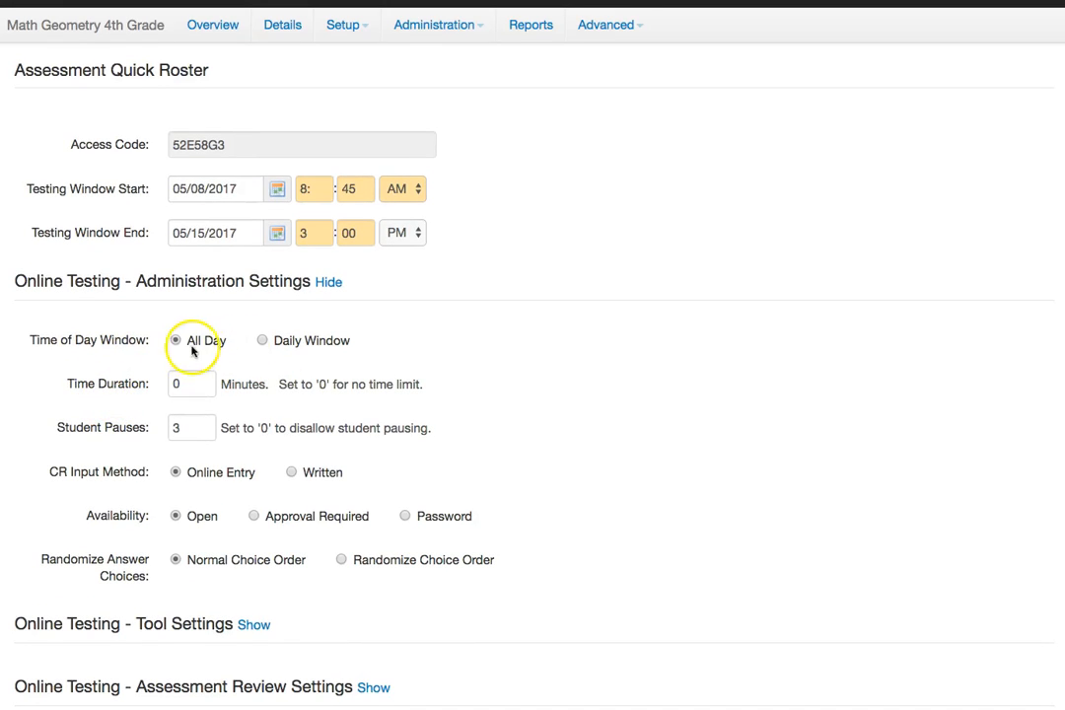
click(263, 343)
click(178, 393)
text(12)
key(Tab)
click(268, 392)
click(271, 412)
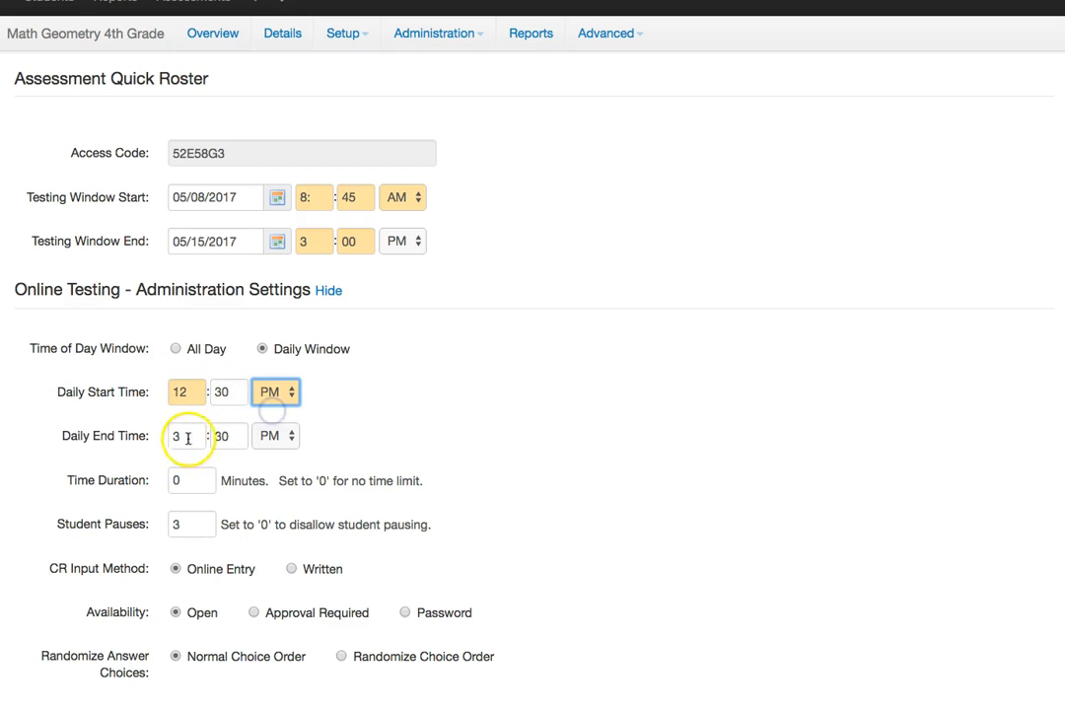
- Set the Daily End Time to 3:00 PM and save the quick roster
double_click(204, 435)
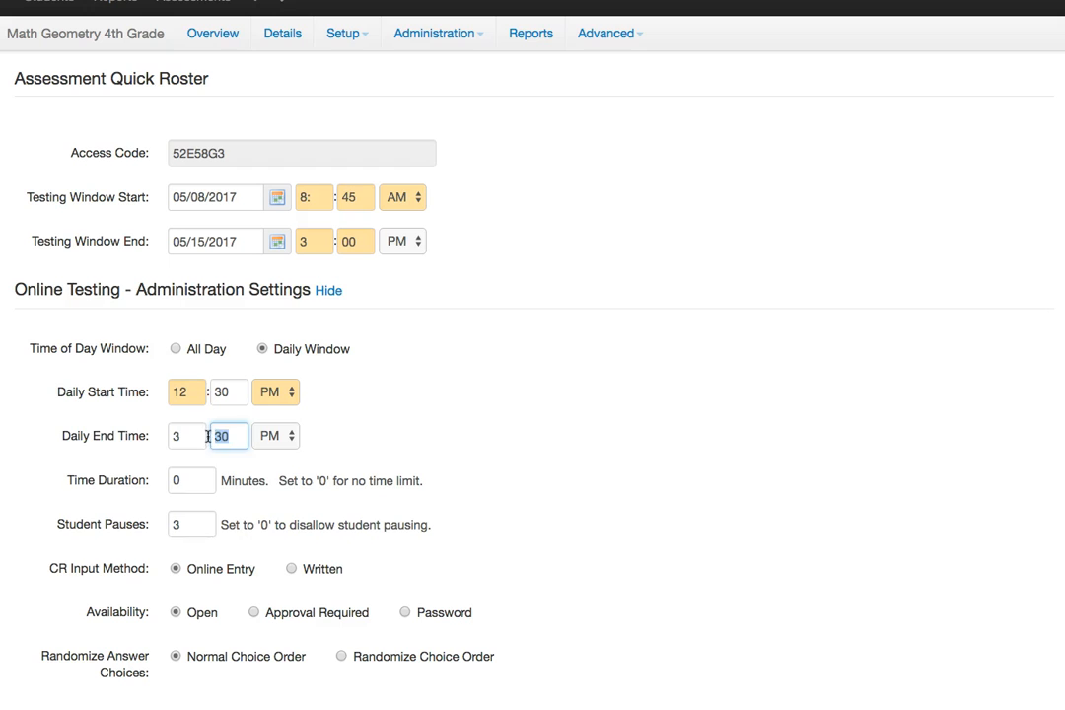
text(00)
key(Tab)
click(357, 435)
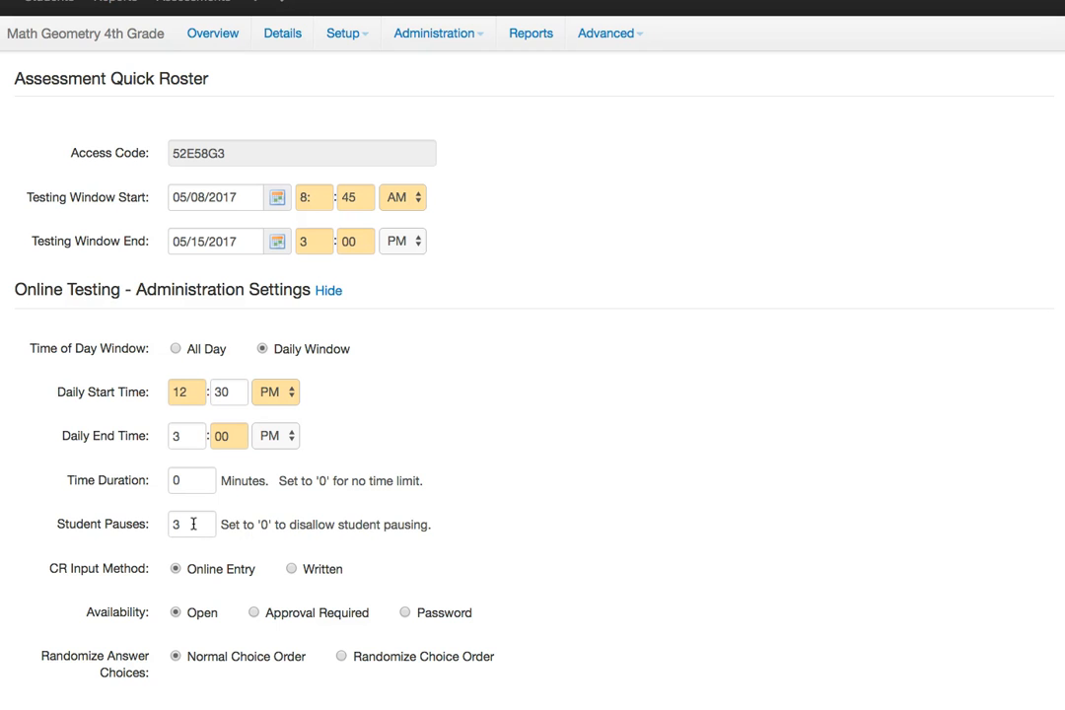
scroll(193, 523, down, 5)
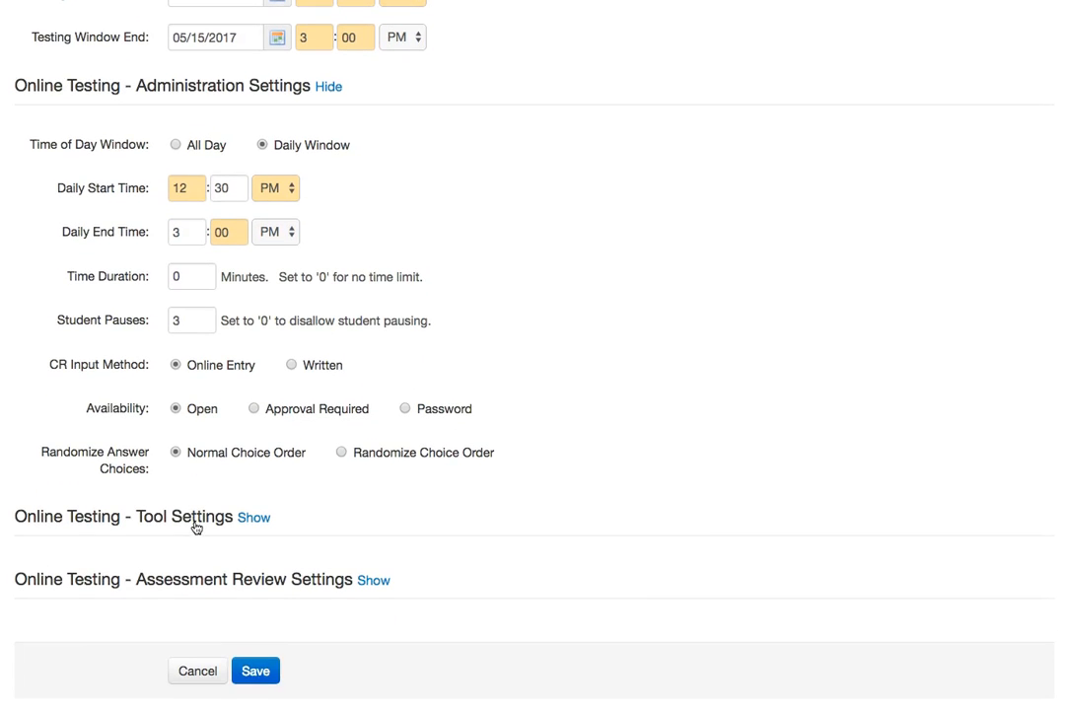
click(248, 674)
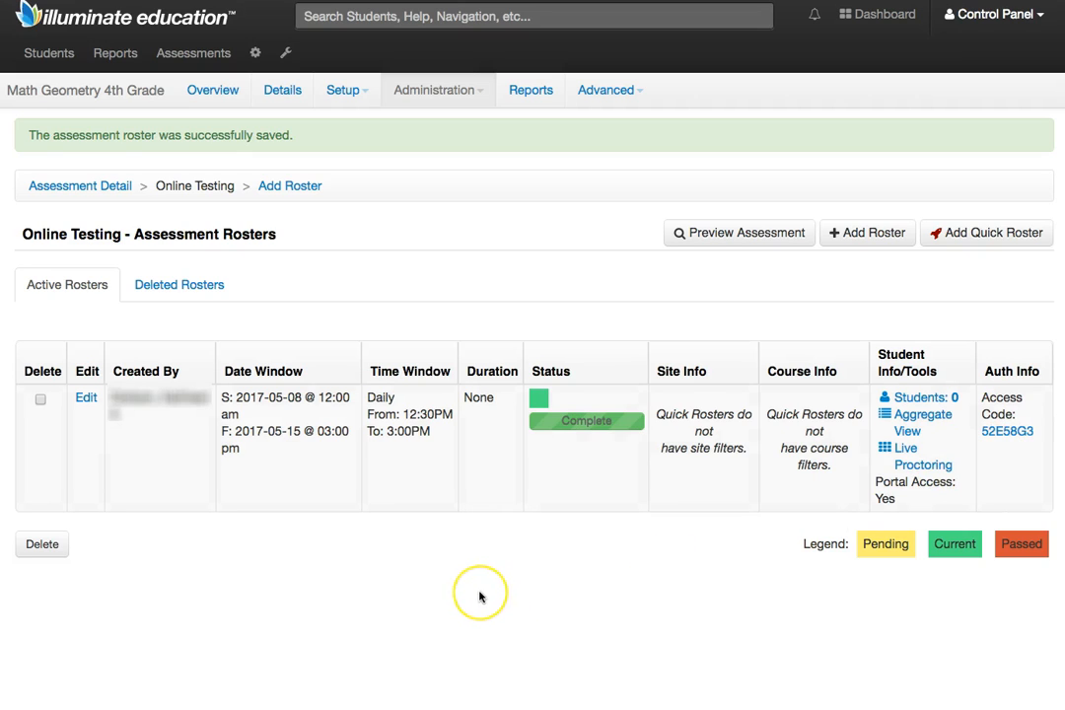
- Preview the online assessment with the default roster options and begin the test
click(706, 235)
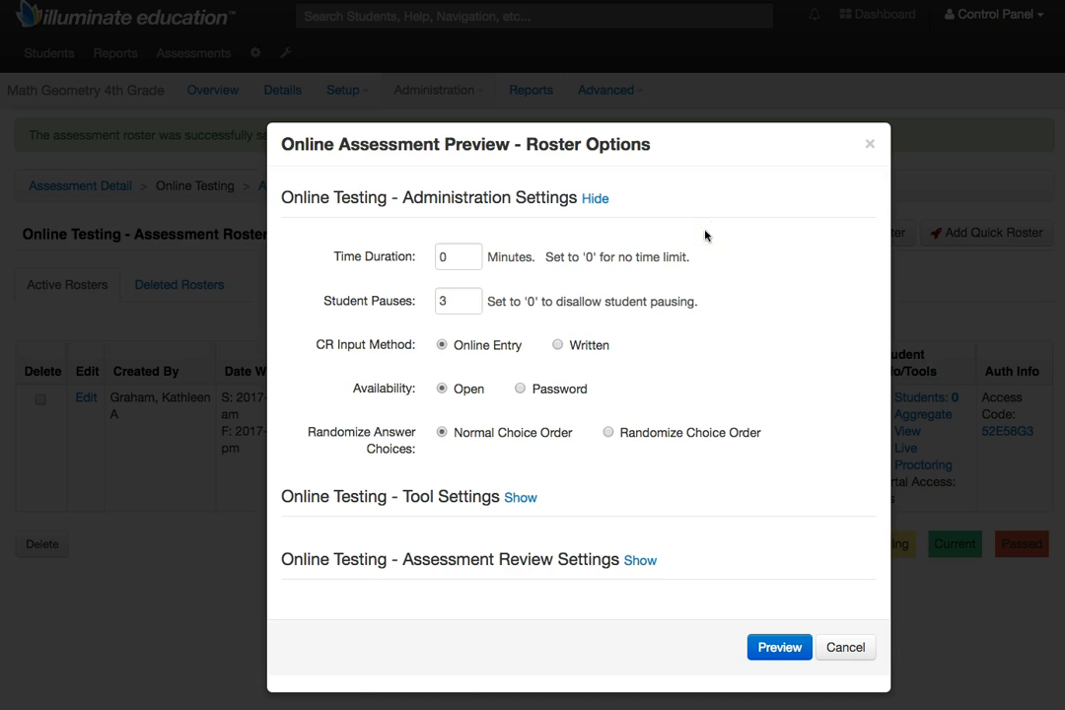
click(777, 648)
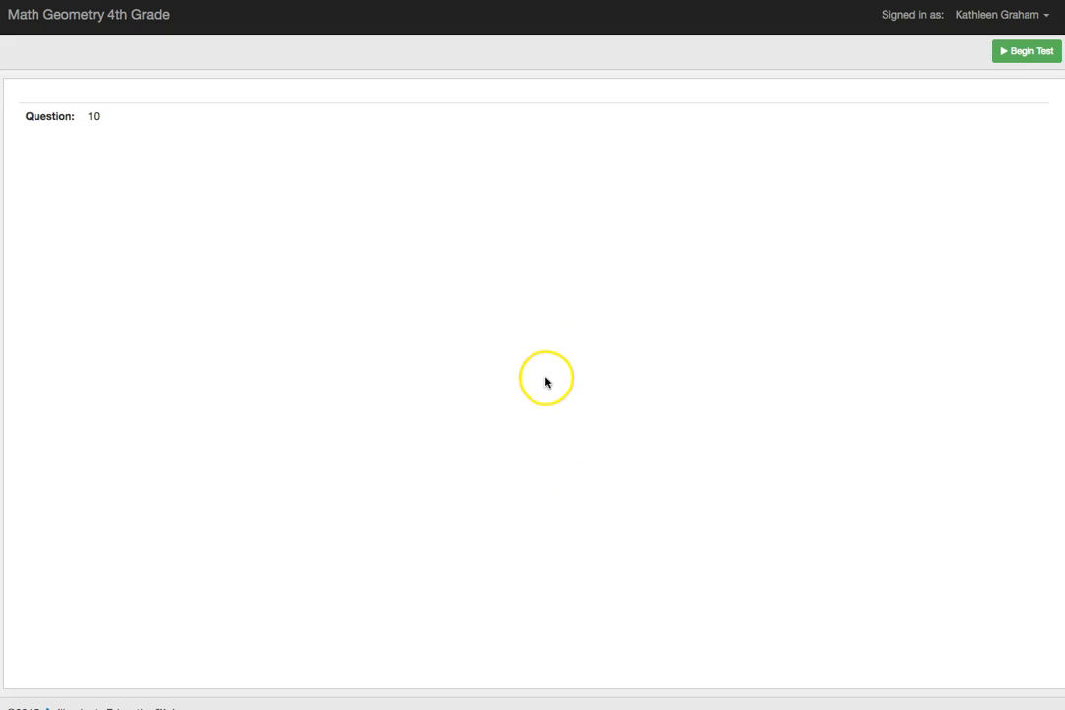
click(1019, 52)
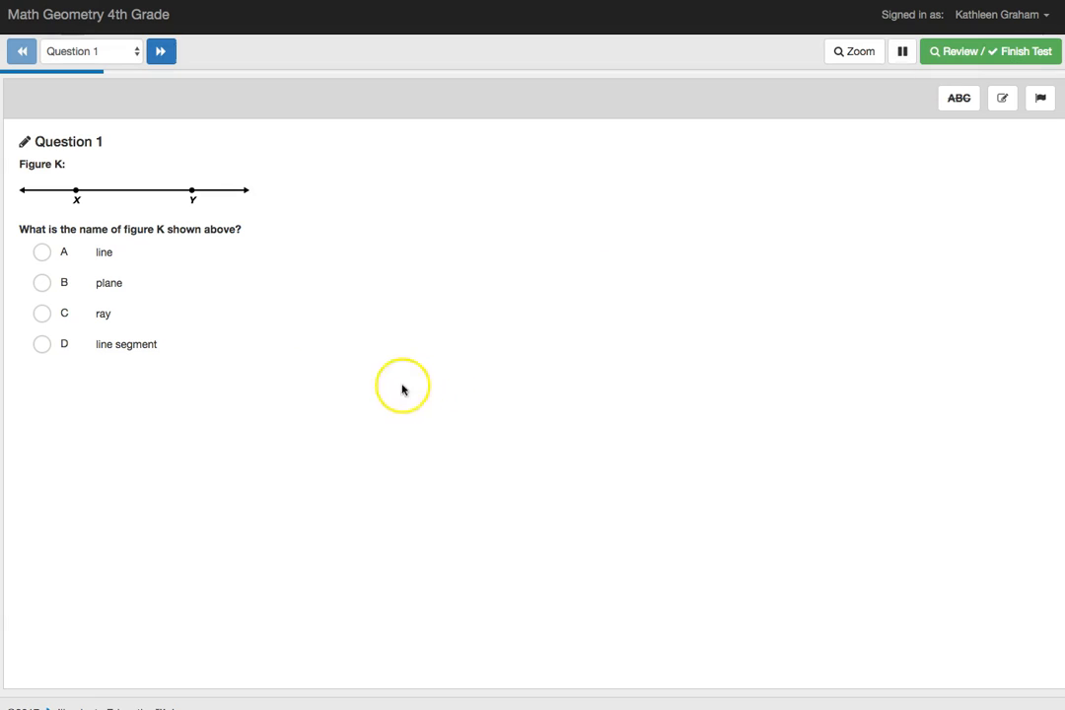